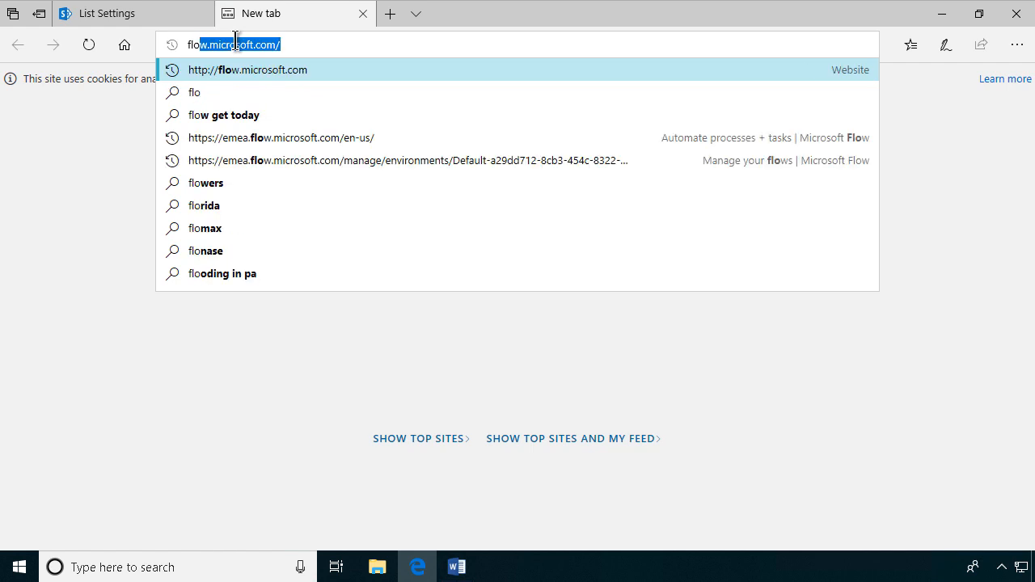
# Step: Open flow.microsoft.com and start creating a new flow from blank
pyautogui.press('Return')
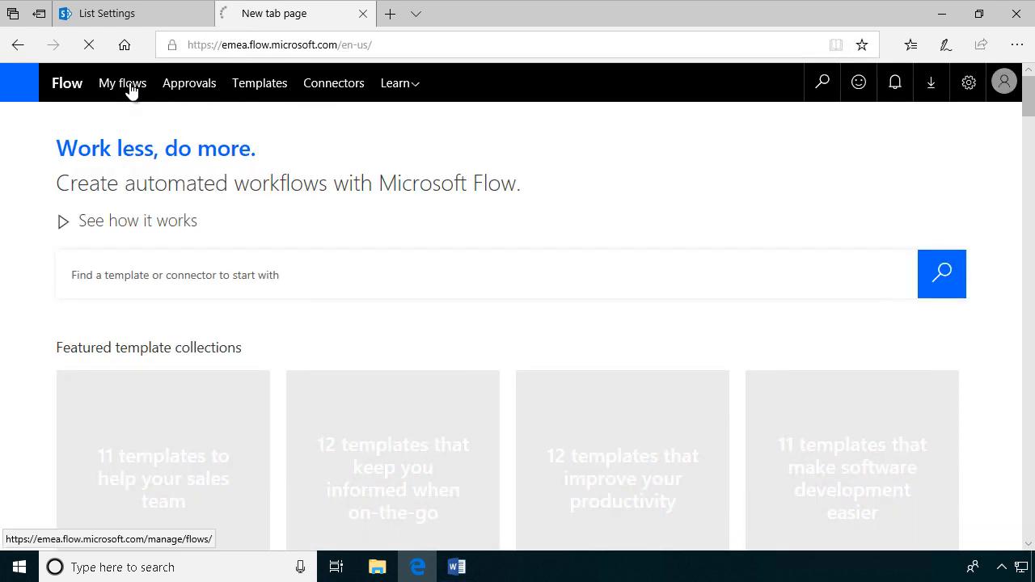
pyautogui.click(129, 85)
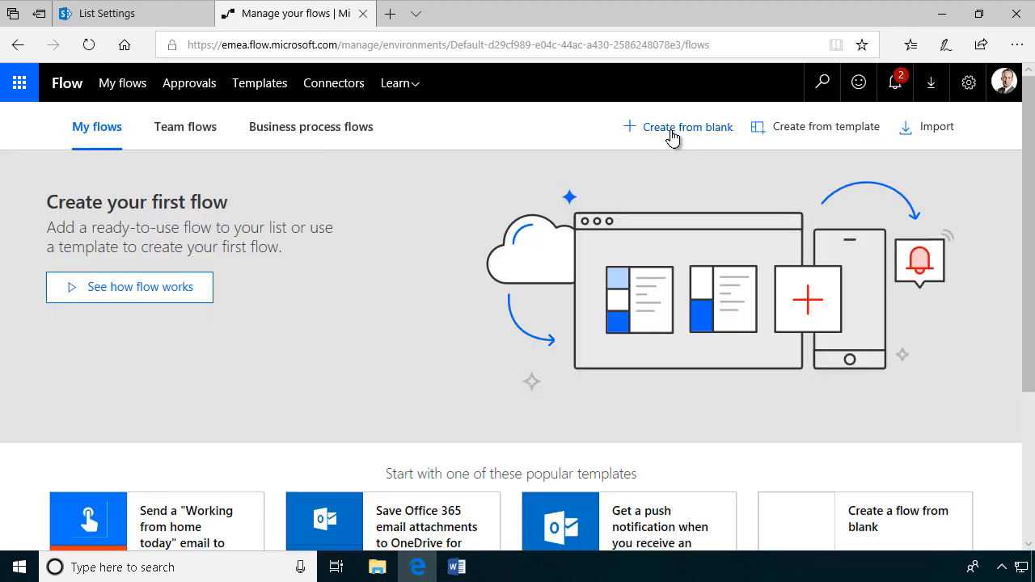
pyautogui.click(670, 131)
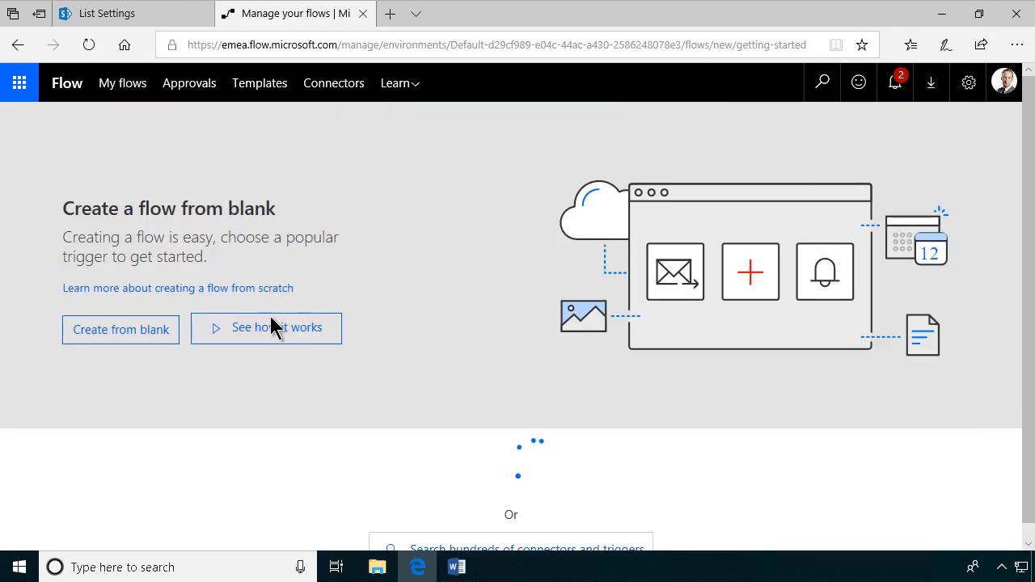
pyautogui.click(147, 330)
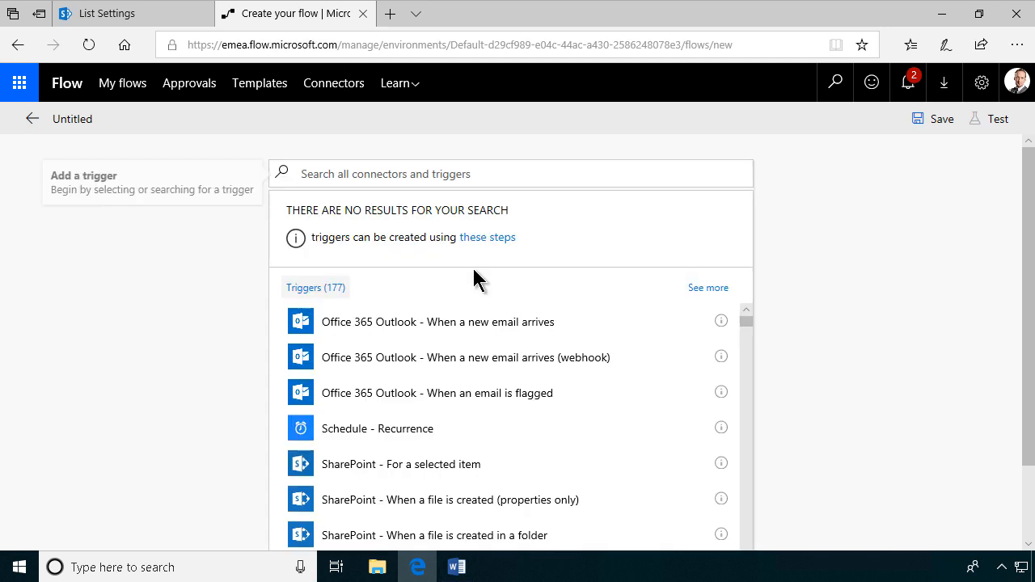
# Step: Add the SharePoint trigger "When an item is created" to the flow
pyautogui.click(443, 249)
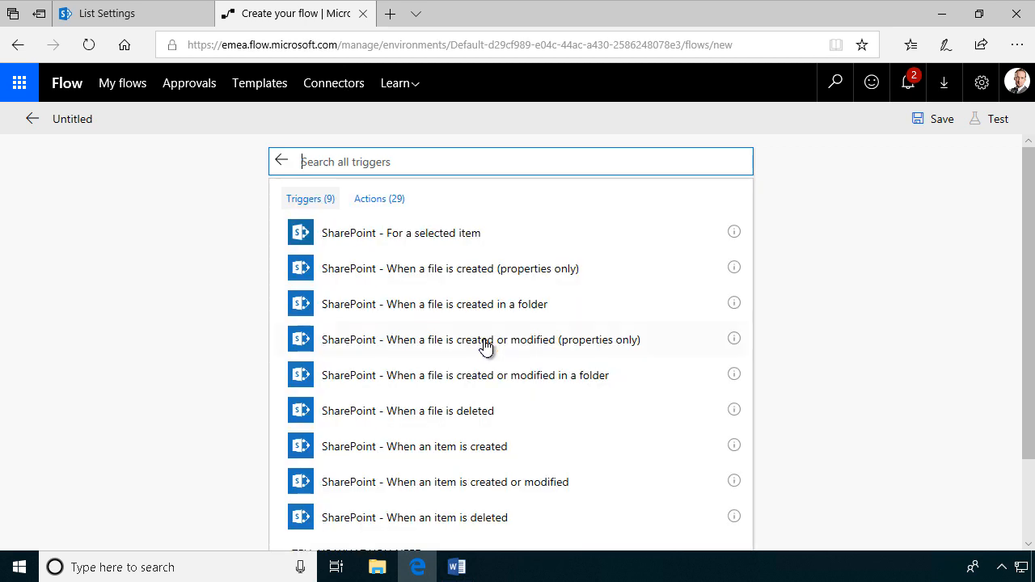
pyautogui.scroll(-3, 501, 388)
pyautogui.click(455, 344)
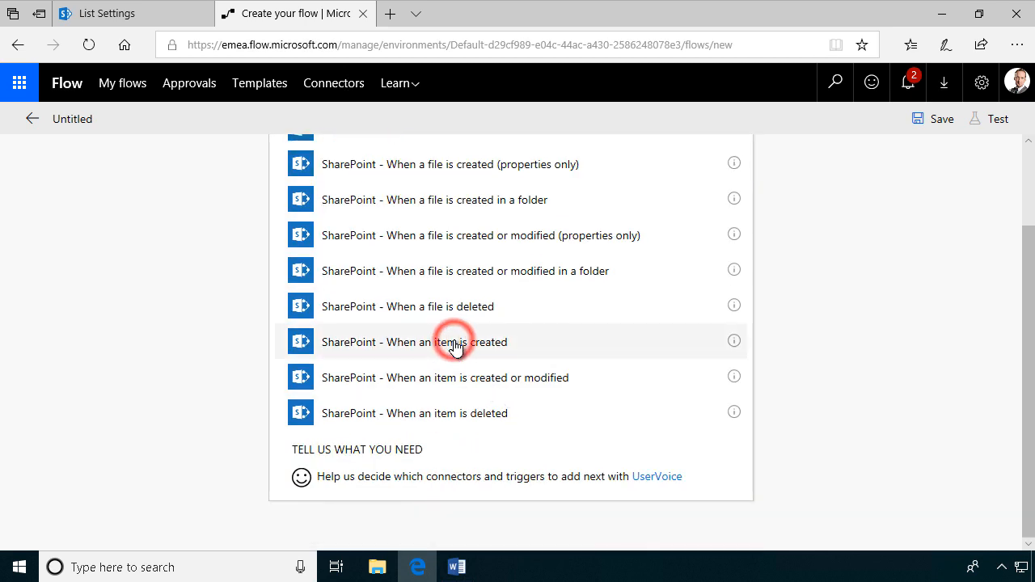
pyautogui.click(158, 12)
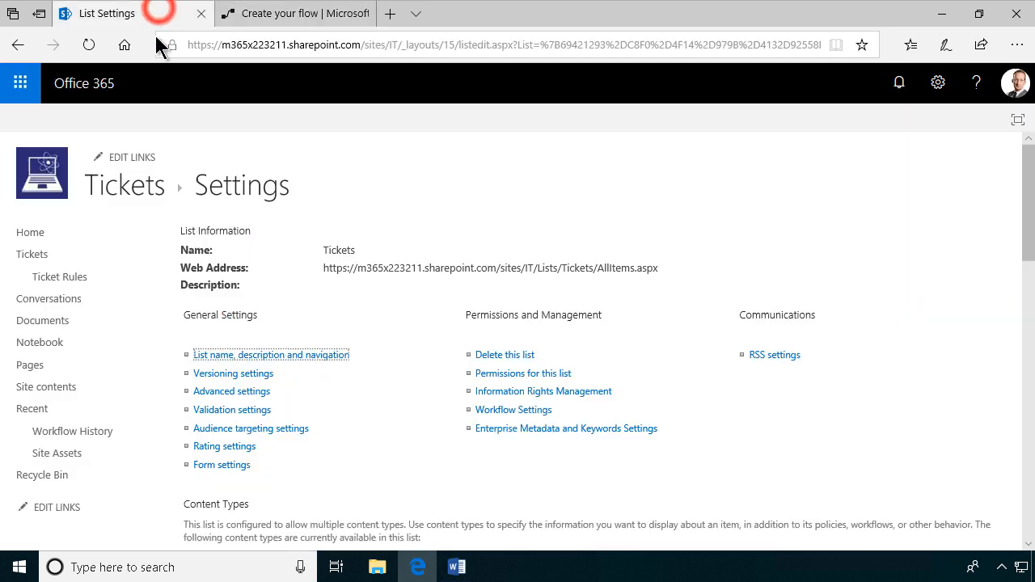
pyautogui.rightClick(39, 171)
pyautogui.click(103, 296)
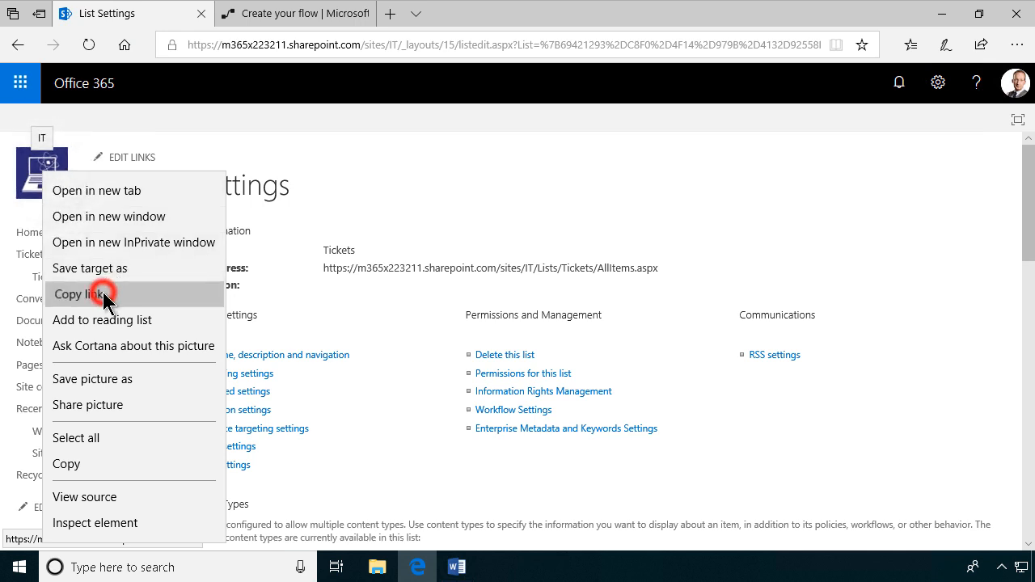
pyautogui.click(270, 16)
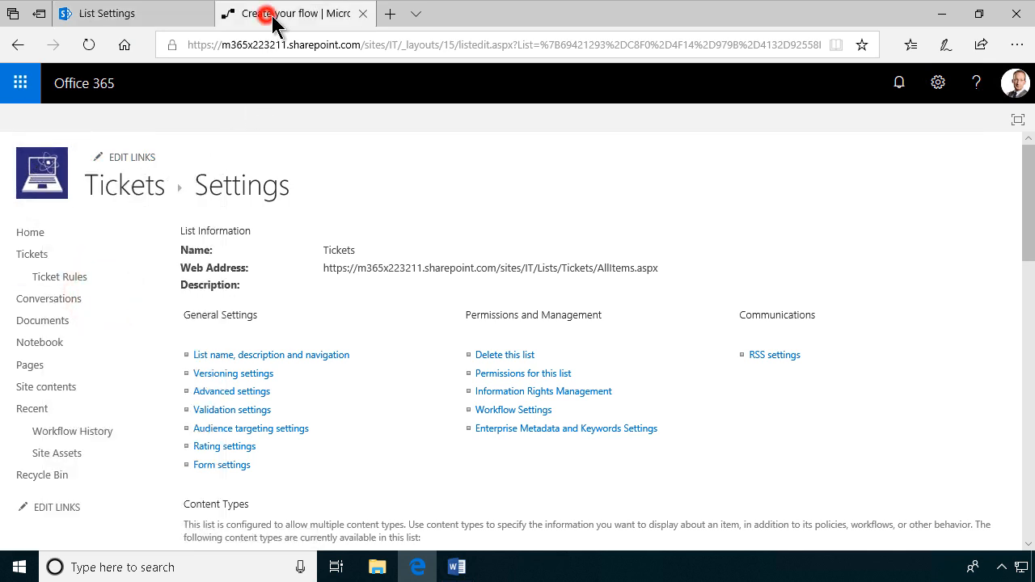
pyautogui.click(725, 191)
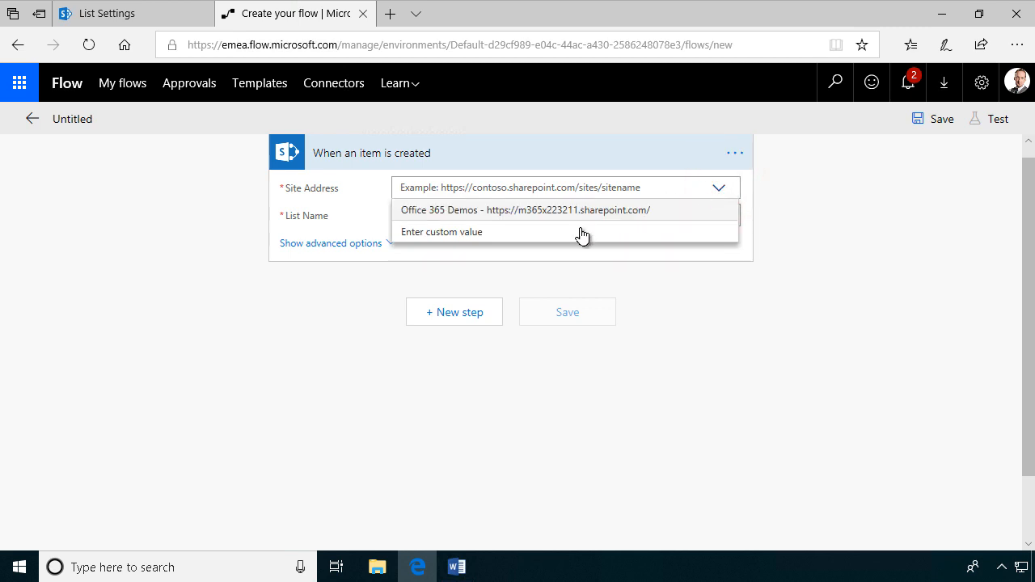
pyautogui.click(483, 230)
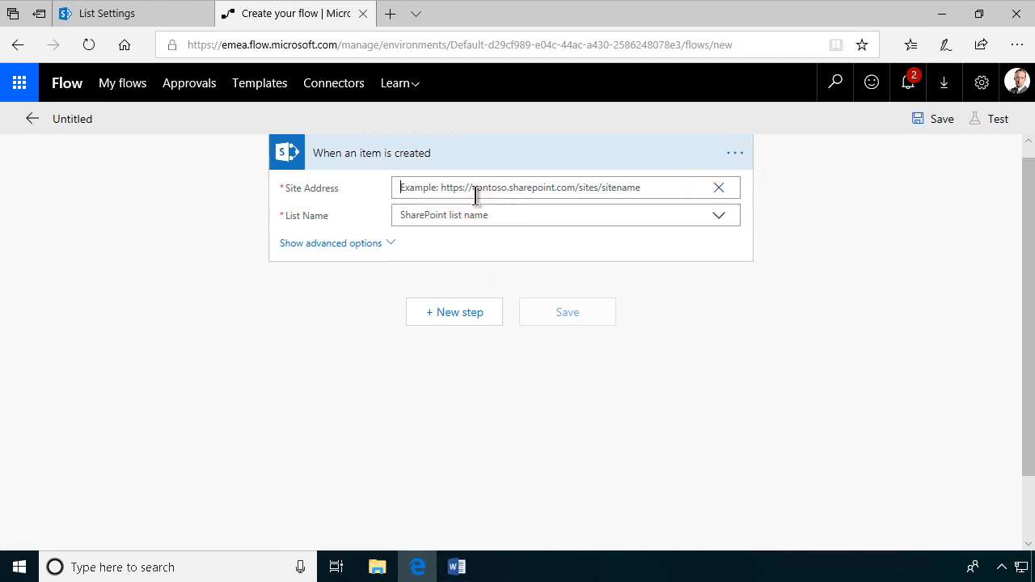
pyautogui.hotkey('ctrl', 'v')
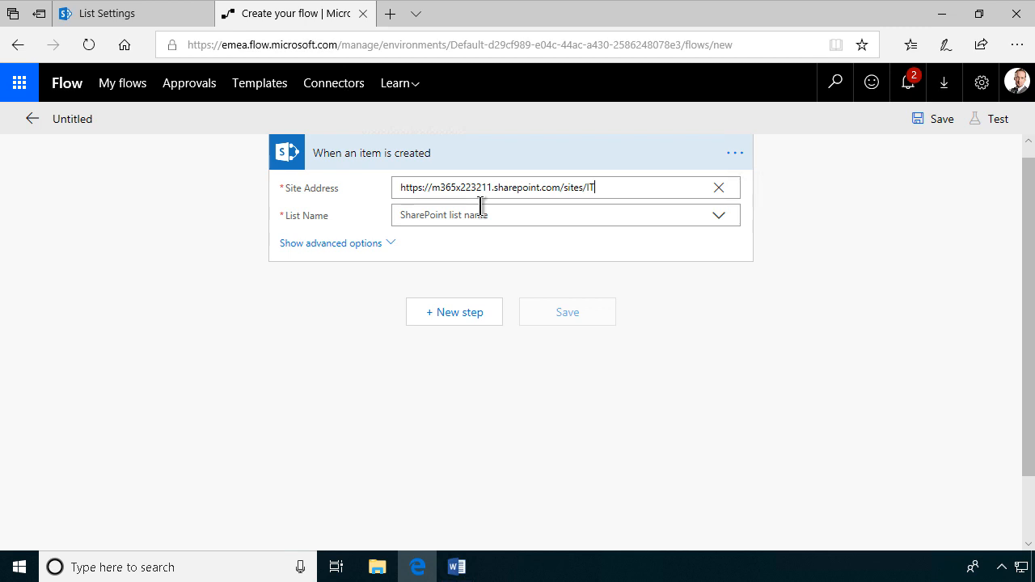
# Step: Set the trigger's List Name to the custom value Tickets
pyautogui.click(480, 206)
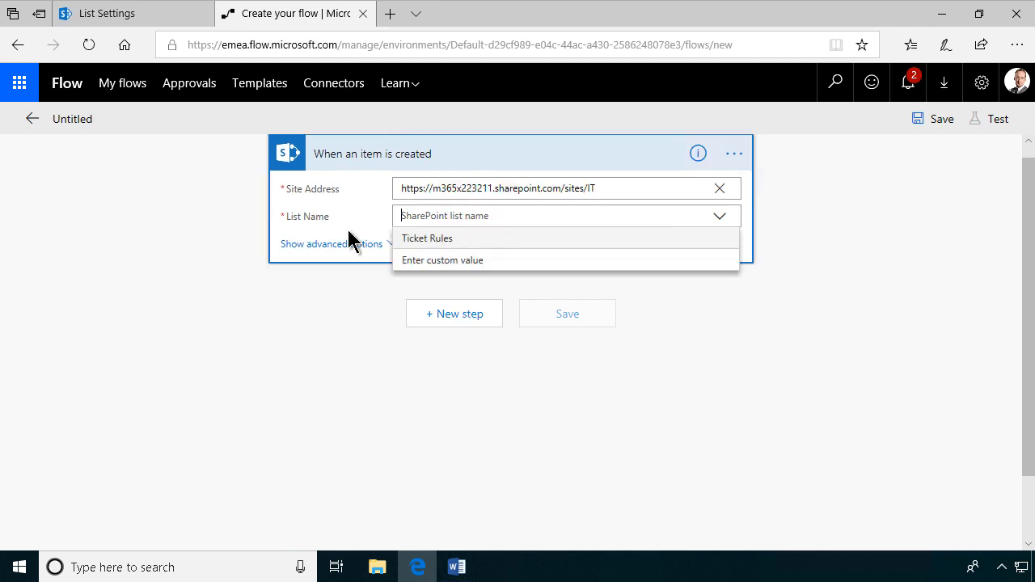
pyautogui.click(410, 209)
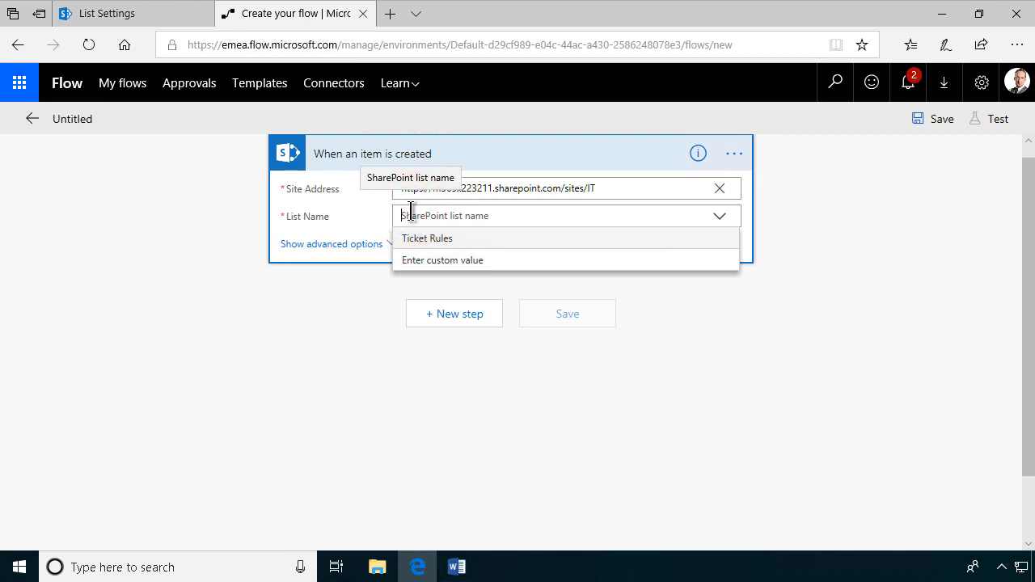
pyautogui.click(455, 260)
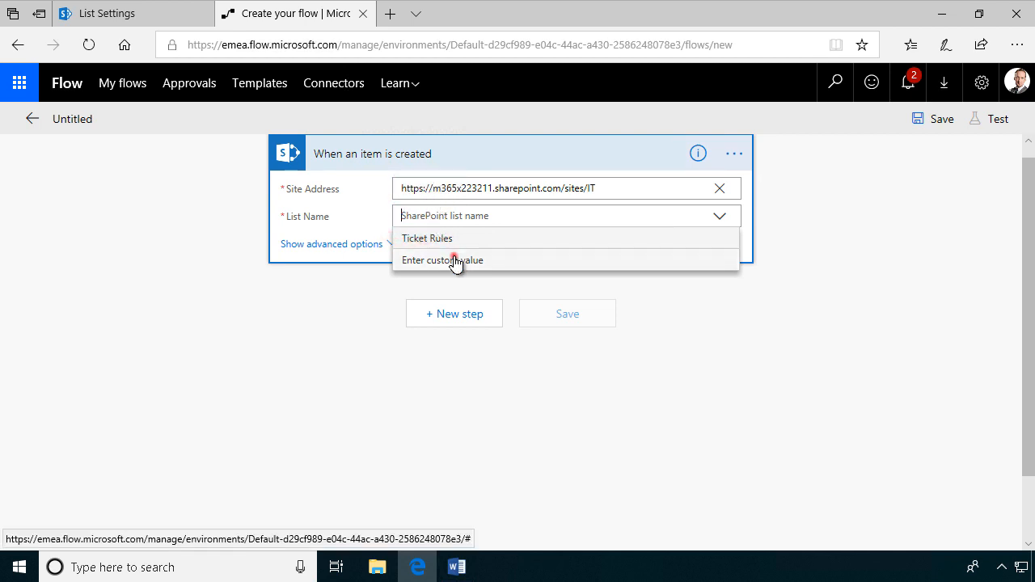
pyautogui.click(445, 215)
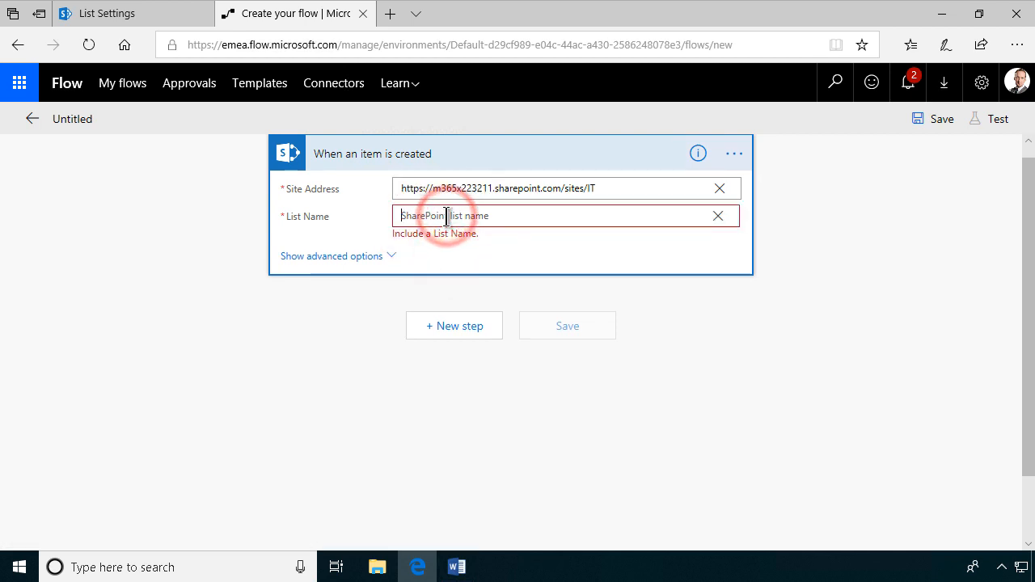
pyautogui.write('Tickets')
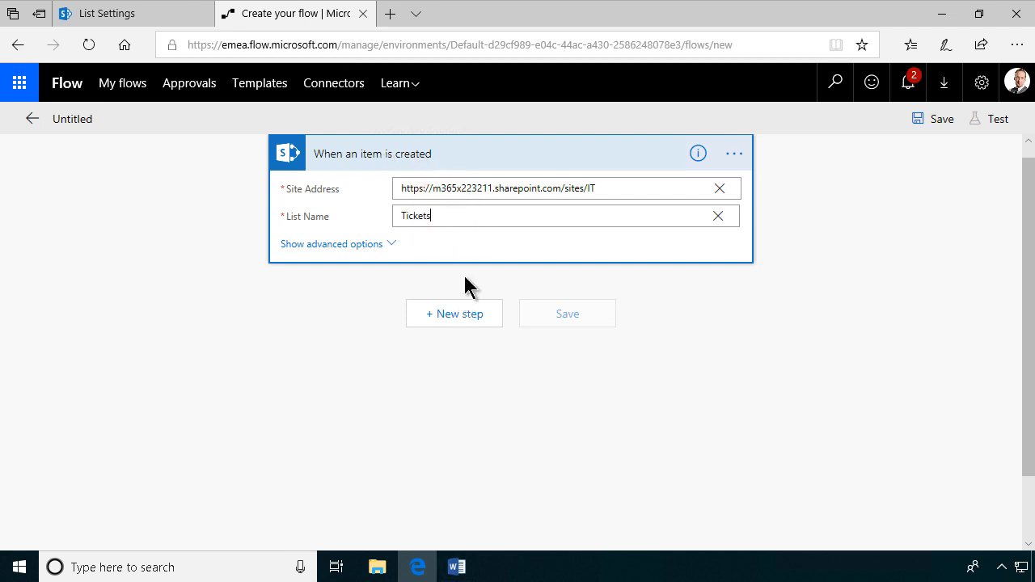
# Step: Add a SharePoint "Get items" action after the trigger
pyautogui.click(465, 319)
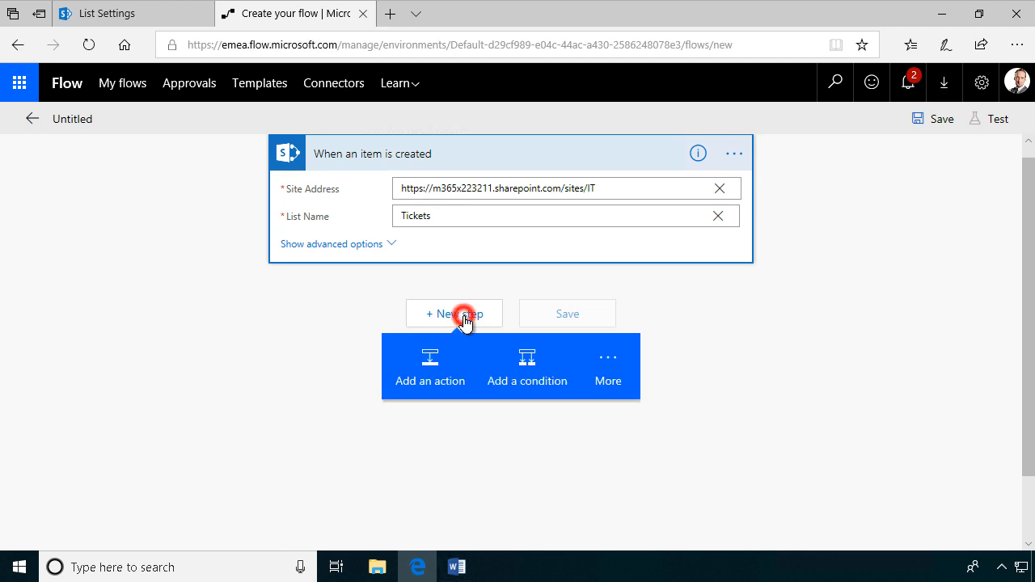
pyautogui.click(441, 369)
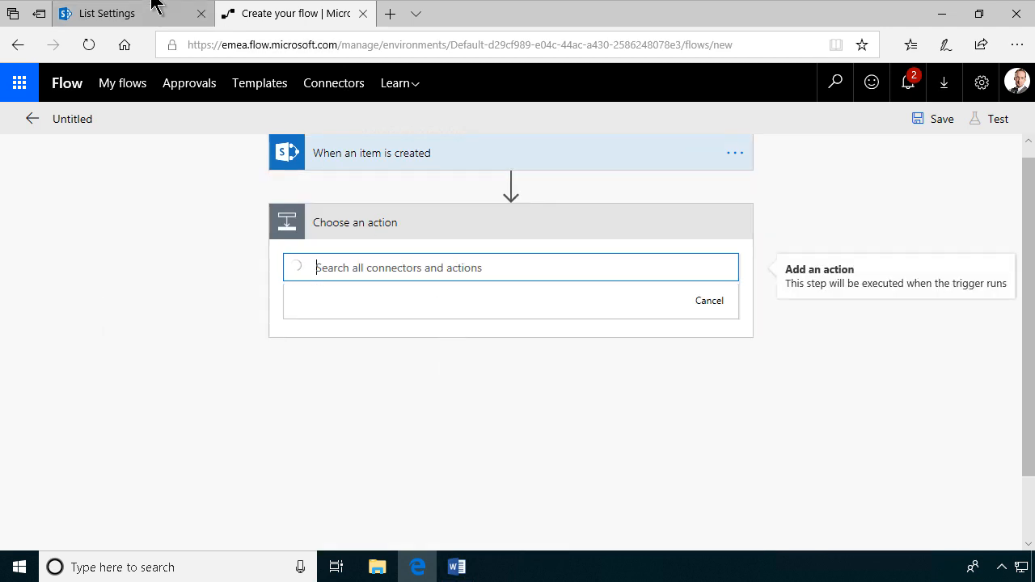
pyautogui.click(143, 22)
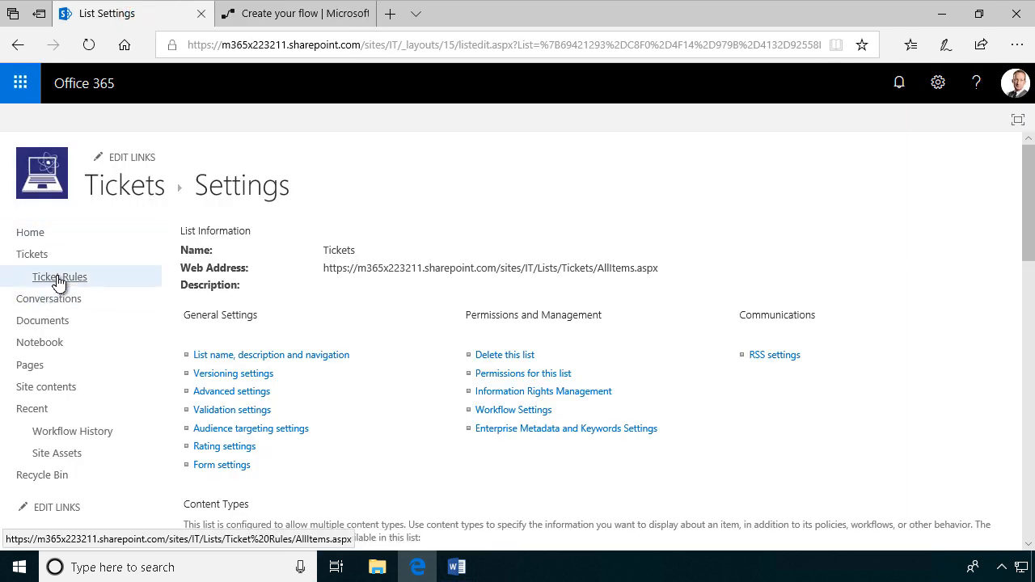
pyautogui.click(272, 13)
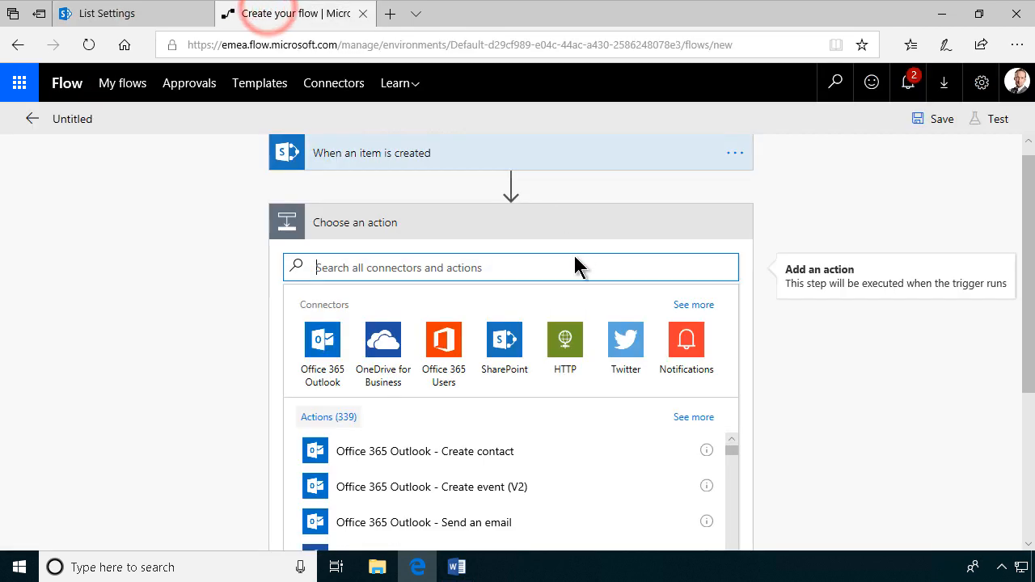
pyautogui.click(491, 349)
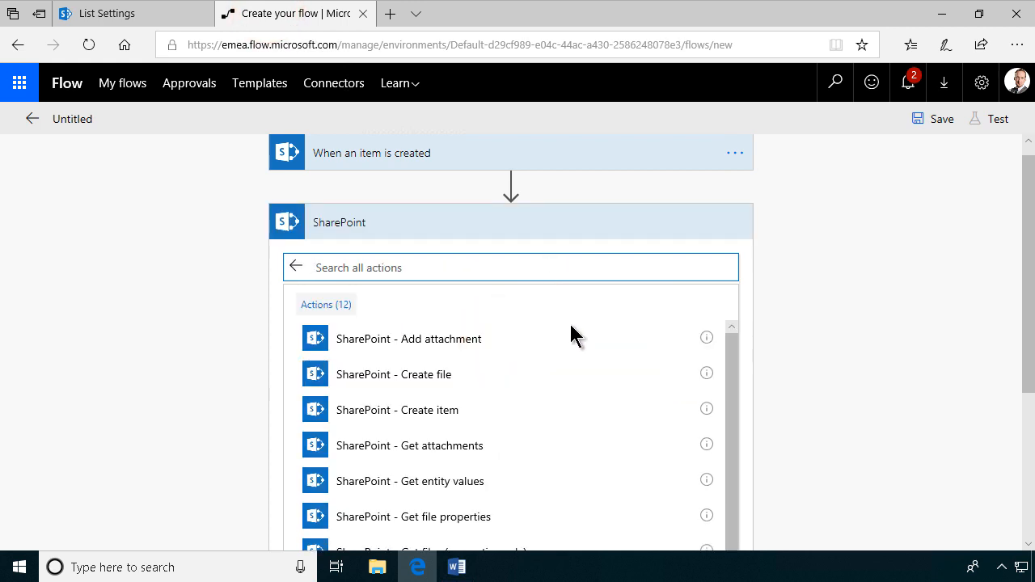
pyautogui.scroll(-7, 584, 391)
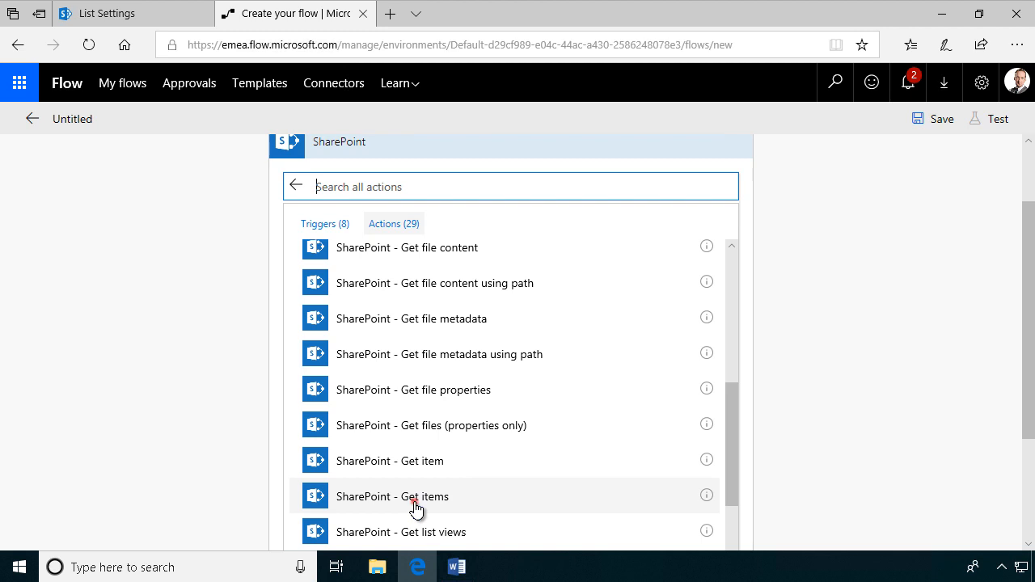
pyautogui.click(415, 496)
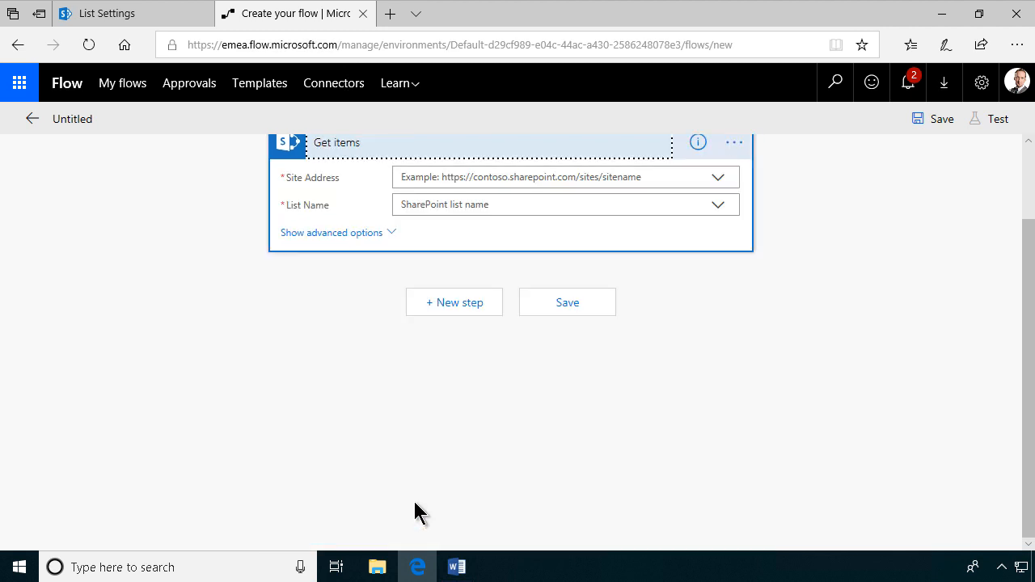
pyautogui.scroll(2, 607, 388)
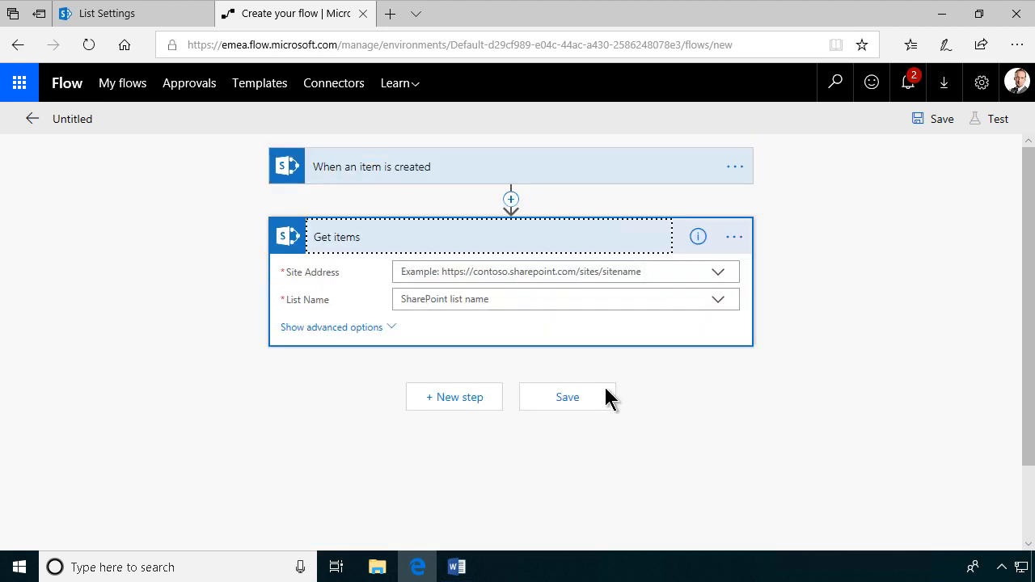
pyautogui.click(720, 272)
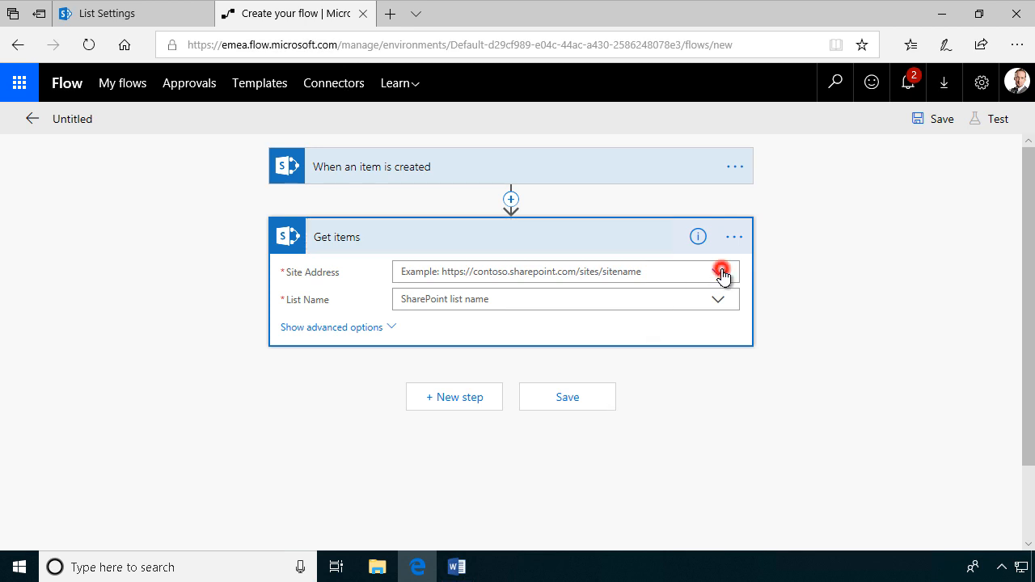
pyautogui.click(466, 317)
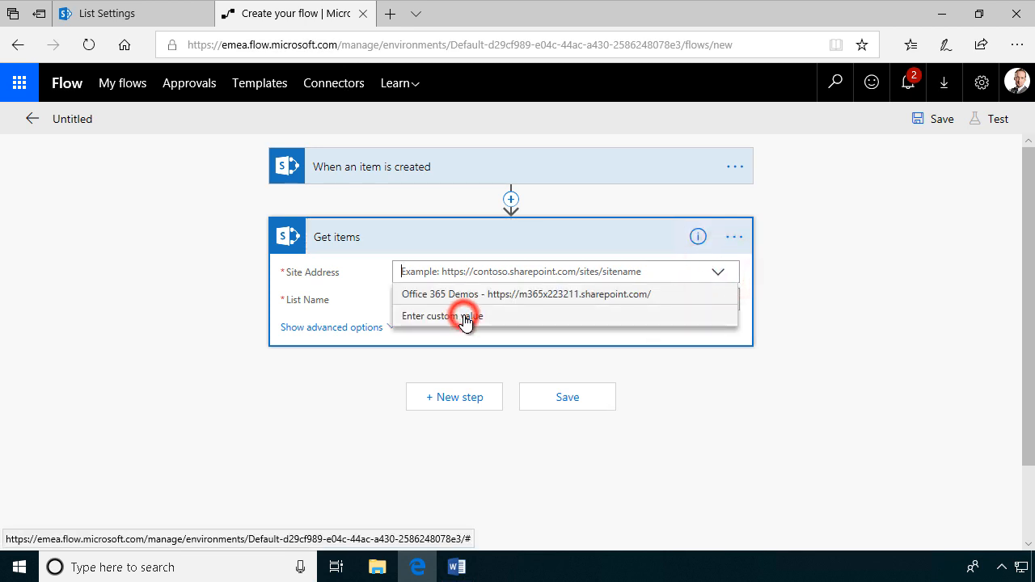
pyautogui.write('https://m365x223211.sharepoint.com/sites/IT')
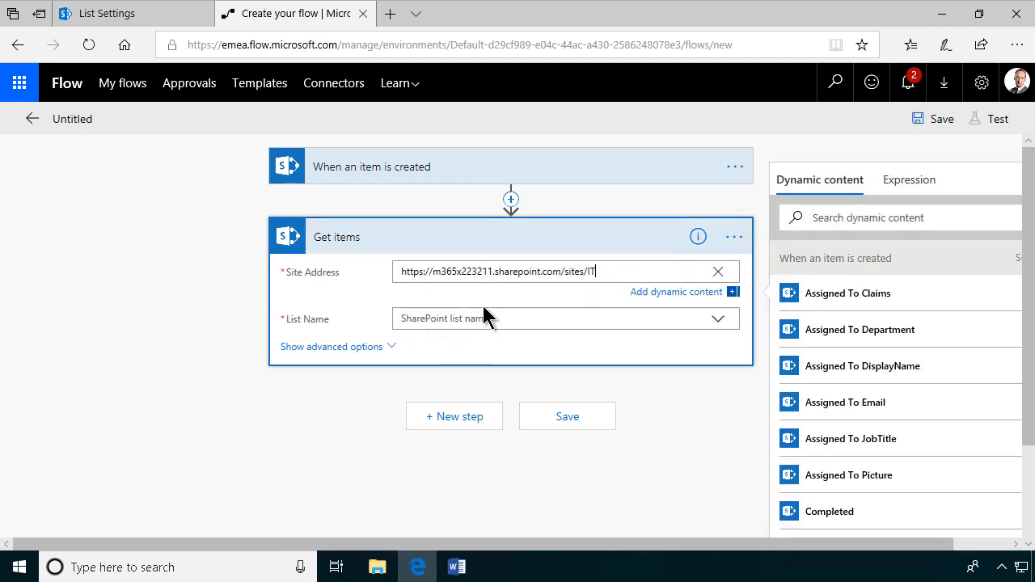
# Step: Set the Get items List Name to Ticket Rules and show the advanced options with the Filter Query ready for input
pyautogui.click(488, 317)
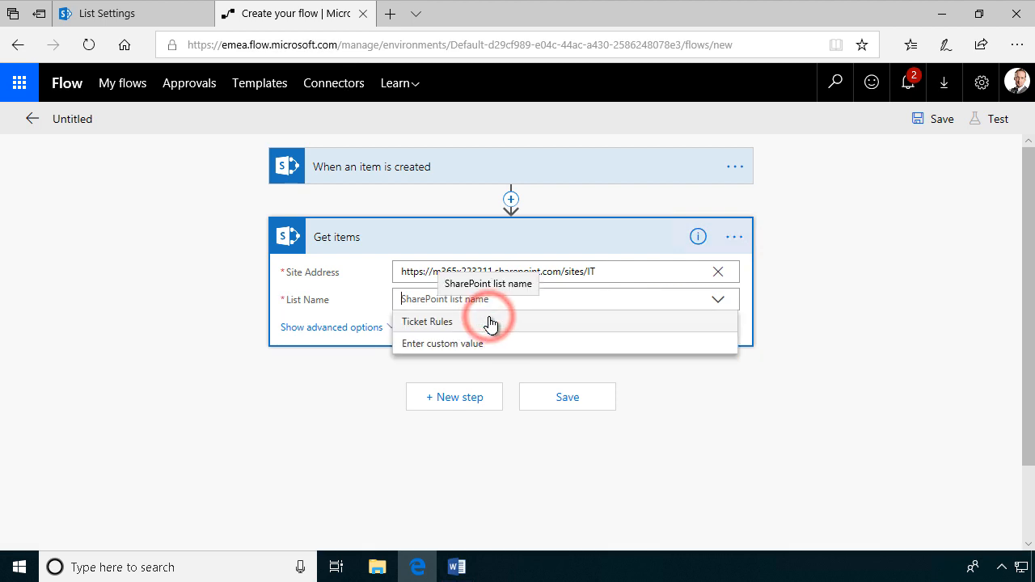
pyautogui.click(434, 322)
pyautogui.click(365, 327)
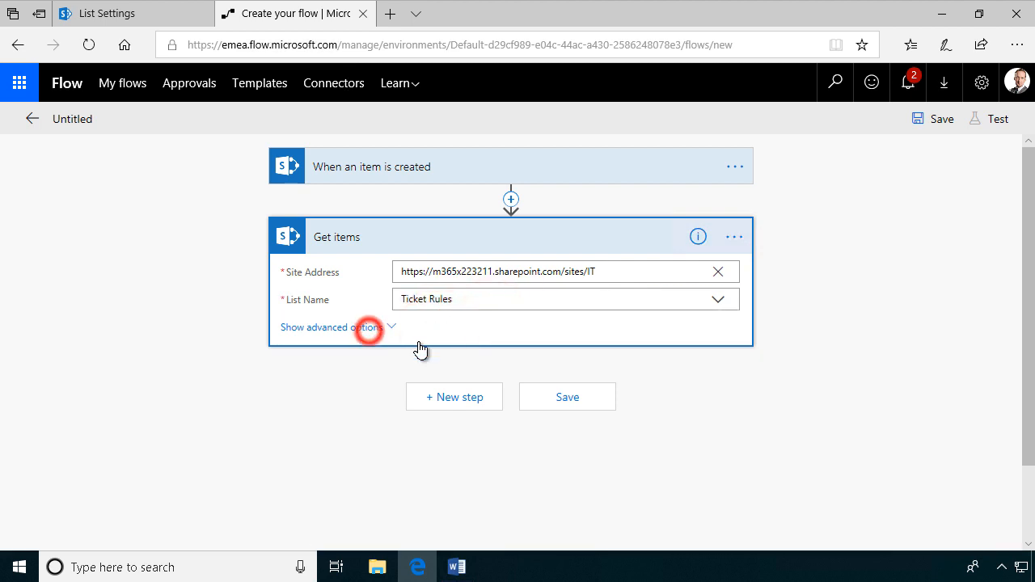
pyautogui.click(417, 329)
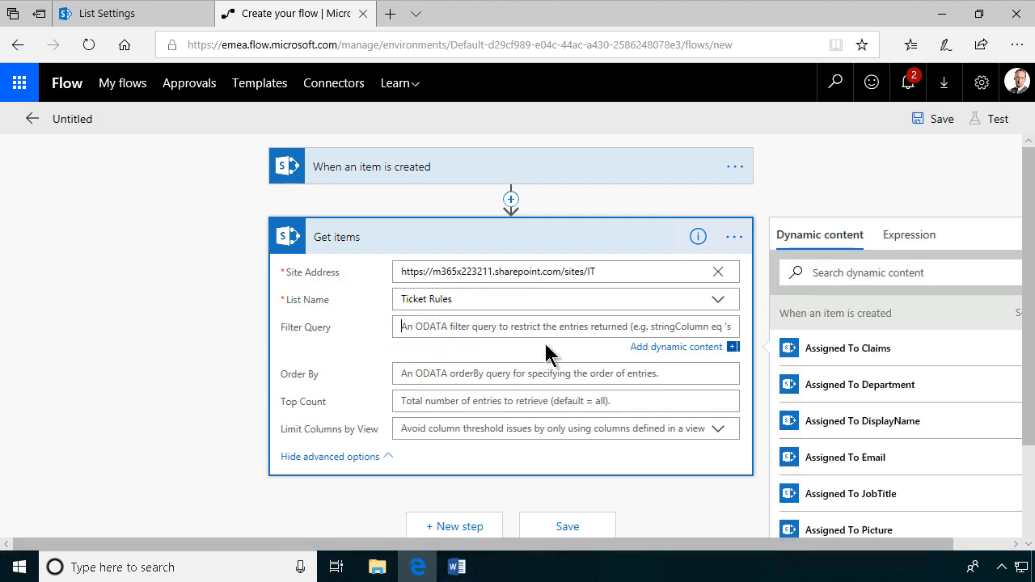
# Step: Open the list settings of the Ticket Rules list on the IT SharePoint site
pyautogui.click(152, 19)
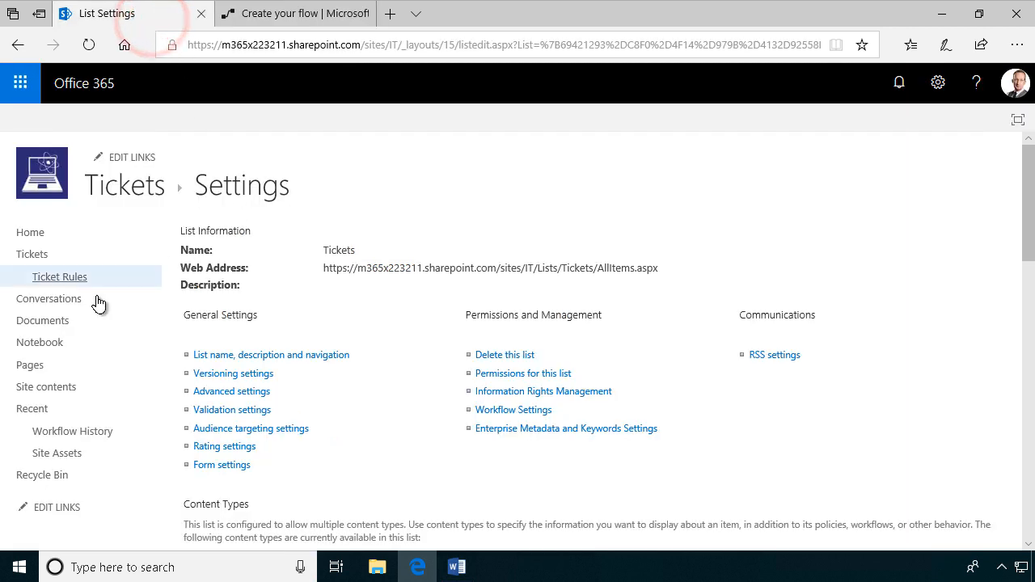
pyautogui.click(59, 278)
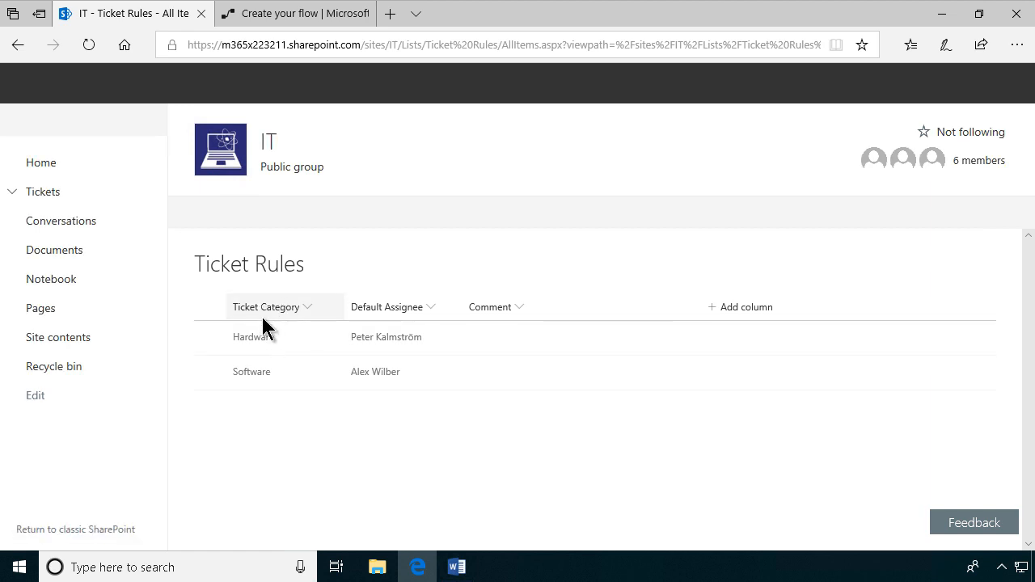
pyautogui.click(937, 87)
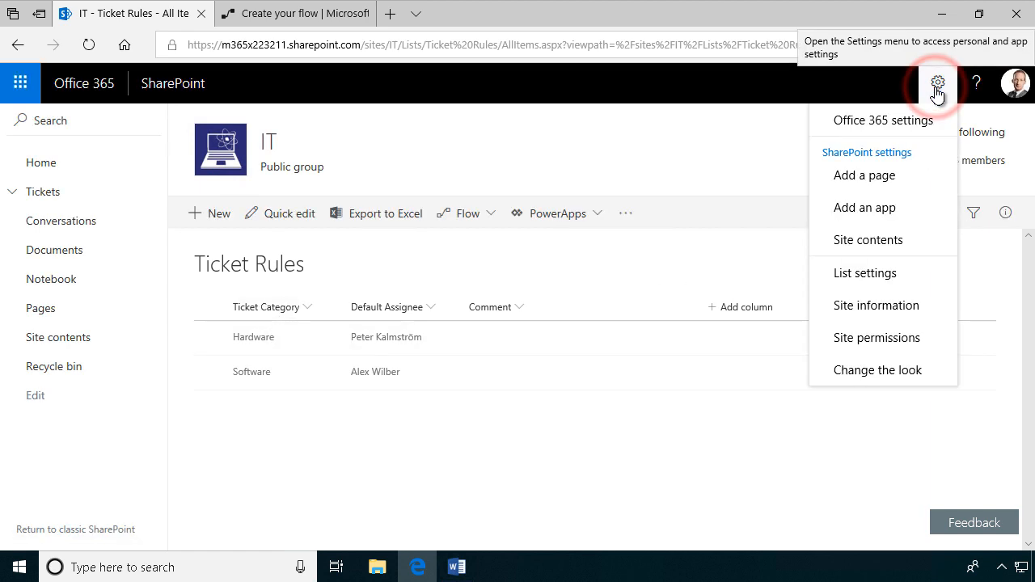
pyautogui.click(878, 275)
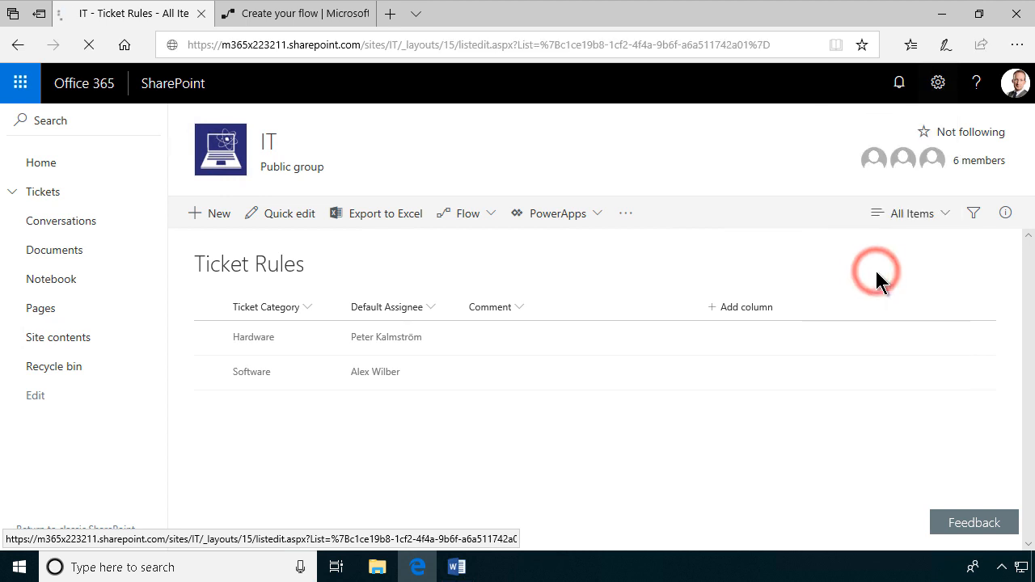
# Step: Open the Ticket Category column's settings from the list settings and check its internal field name in the page URL
pyautogui.scroll(-4, 295, 477)
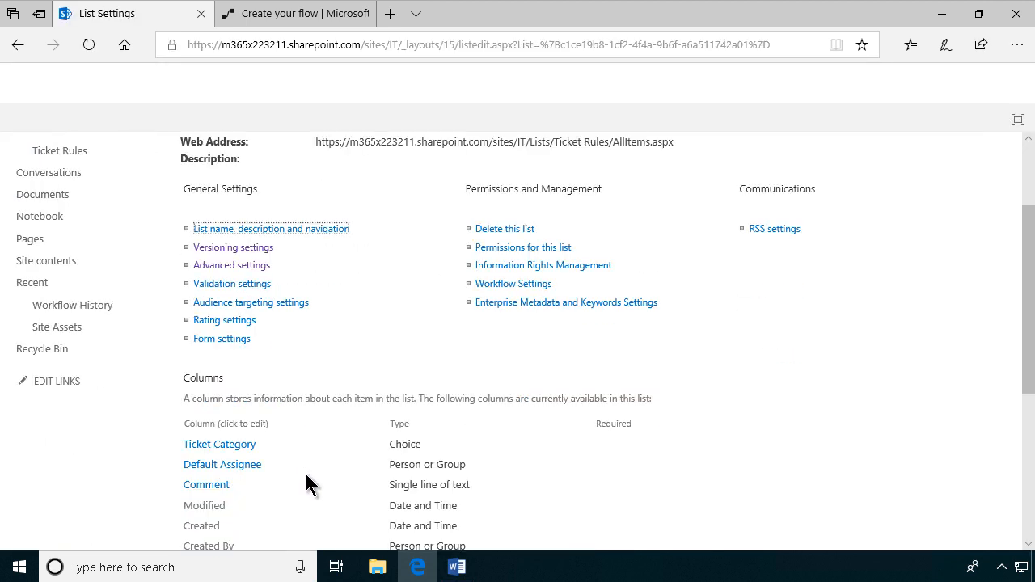
pyautogui.click(221, 259)
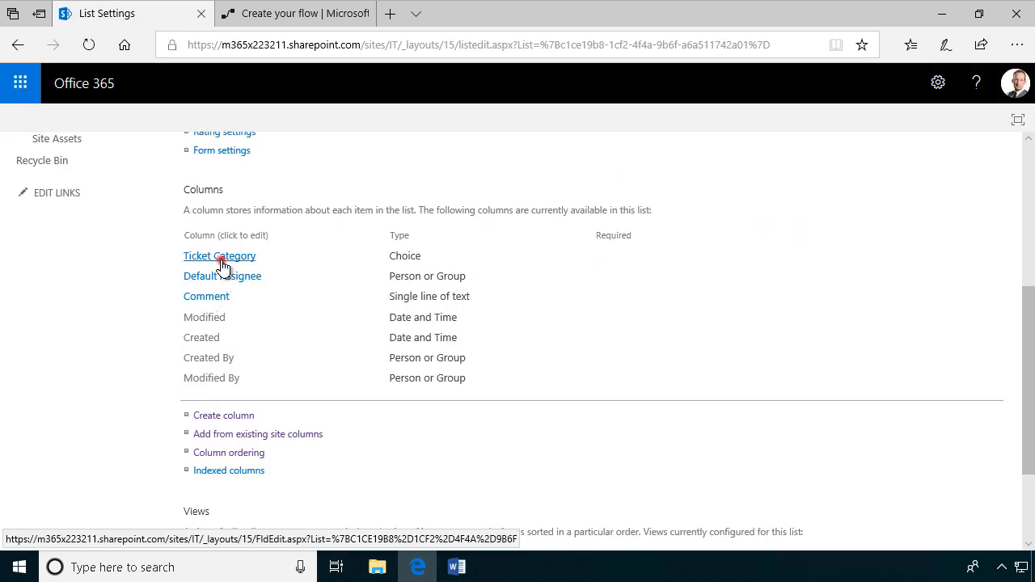
pyautogui.click(668, 50)
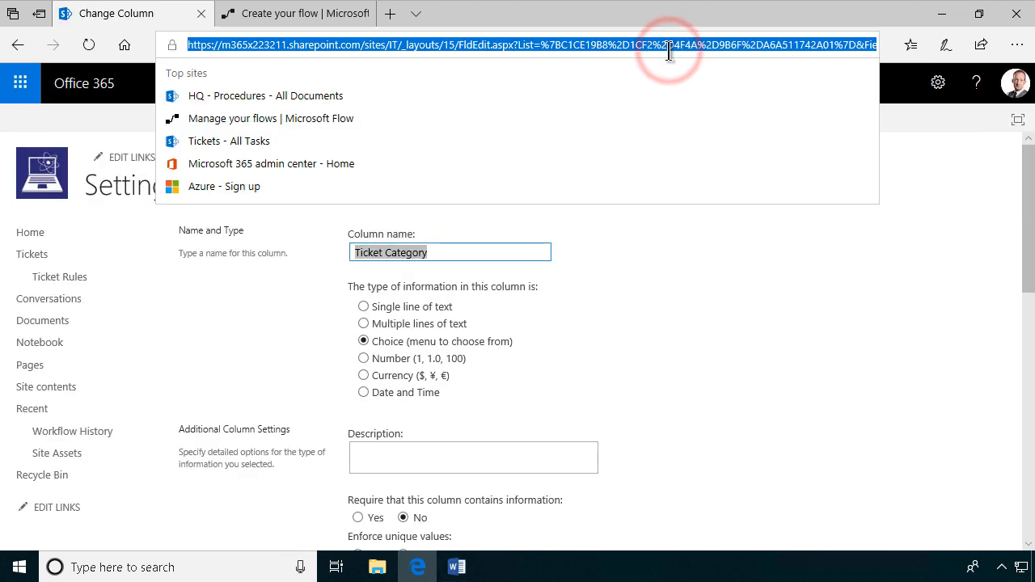
pyautogui.press('End')
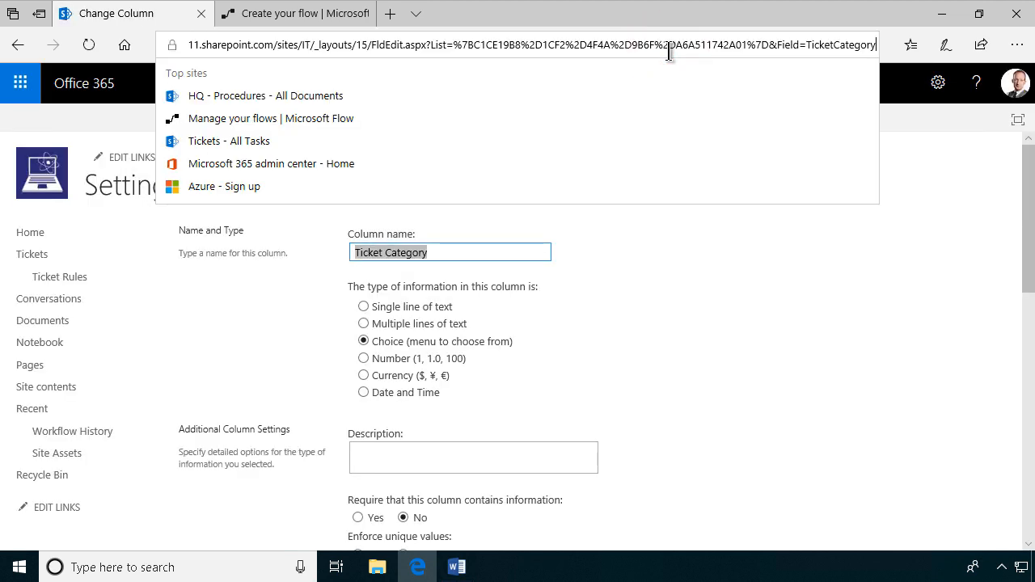
pyautogui.doubleClick(808, 46)
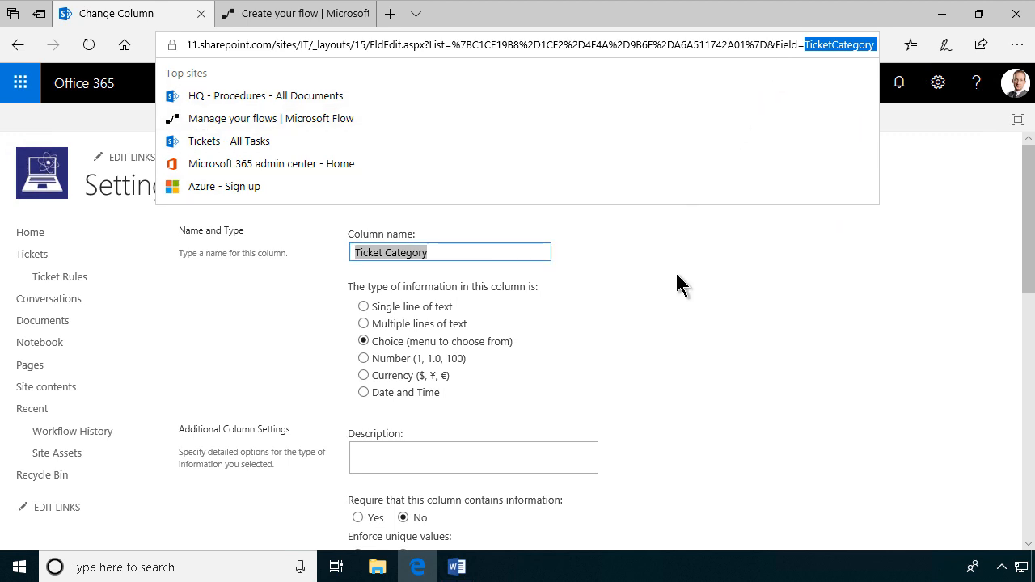
pyautogui.click(679, 336)
# Step: Back in the flow, set the Get items Filter Query to TicketerCategory eq followed by the trigger's Ticket Category Value in single quotes
pyautogui.click(263, 13)
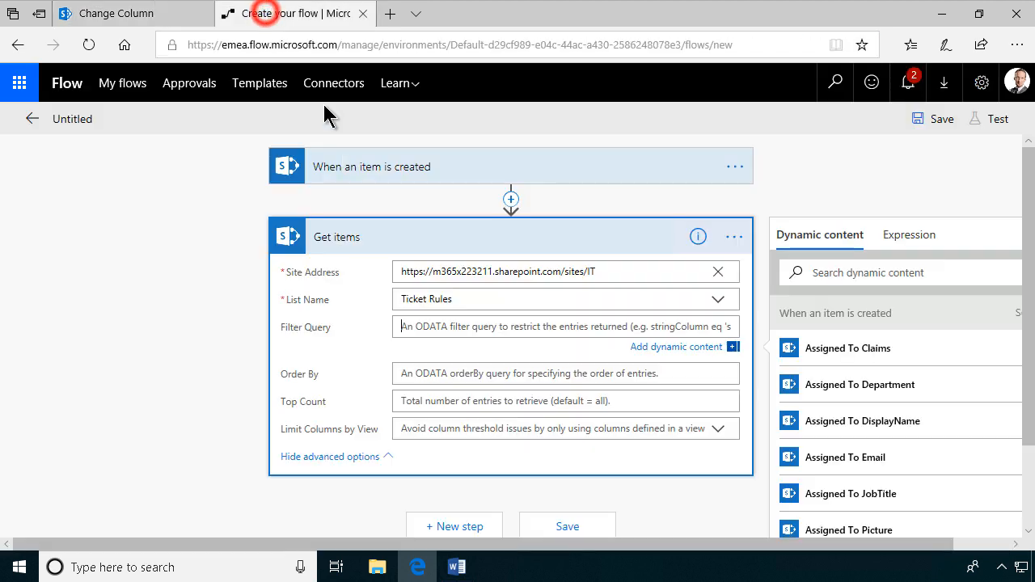
pyautogui.click(434, 326)
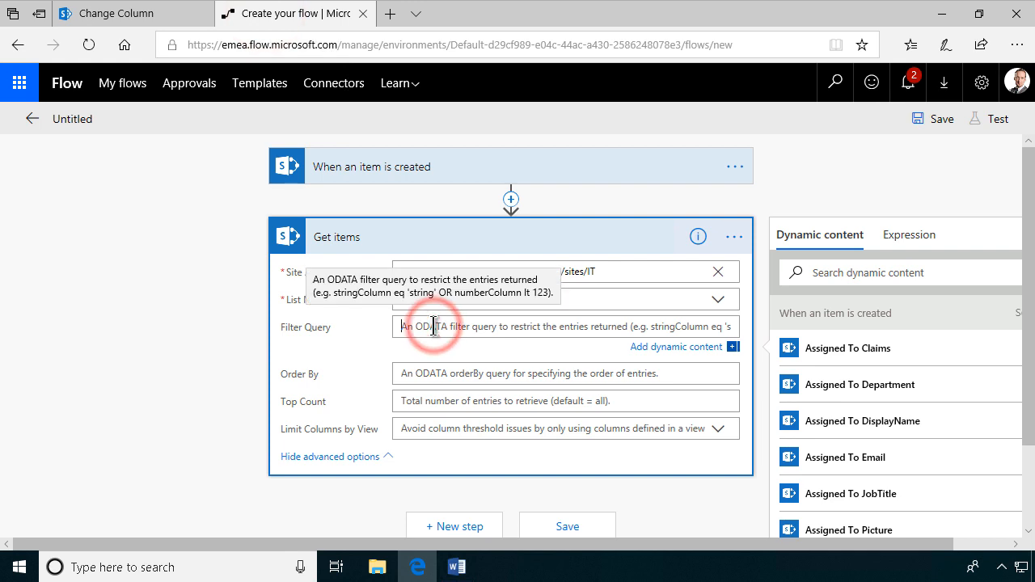
pyautogui.write("TicketerCategory eq '")
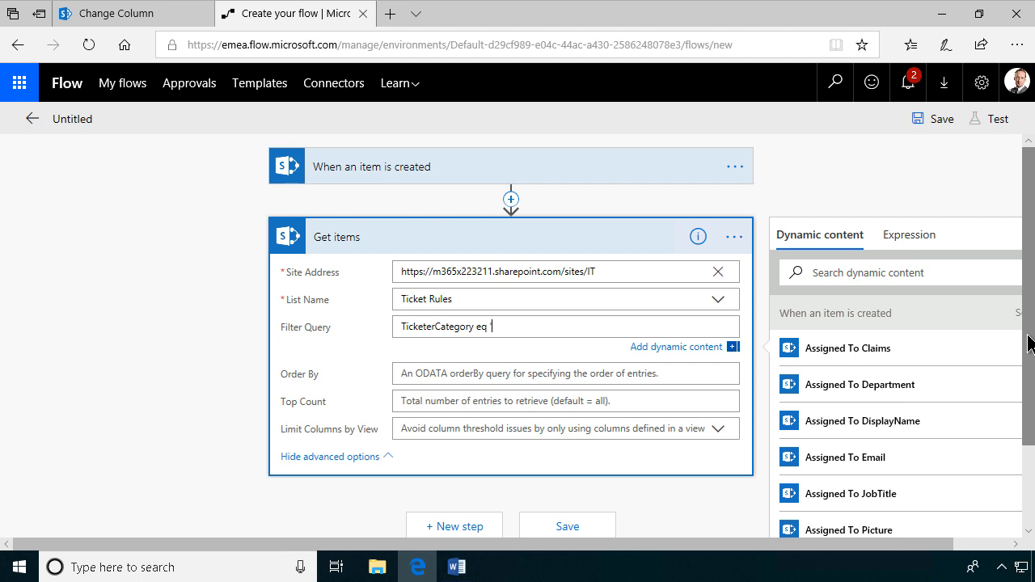
pyautogui.scroll(-5, 963, 365)
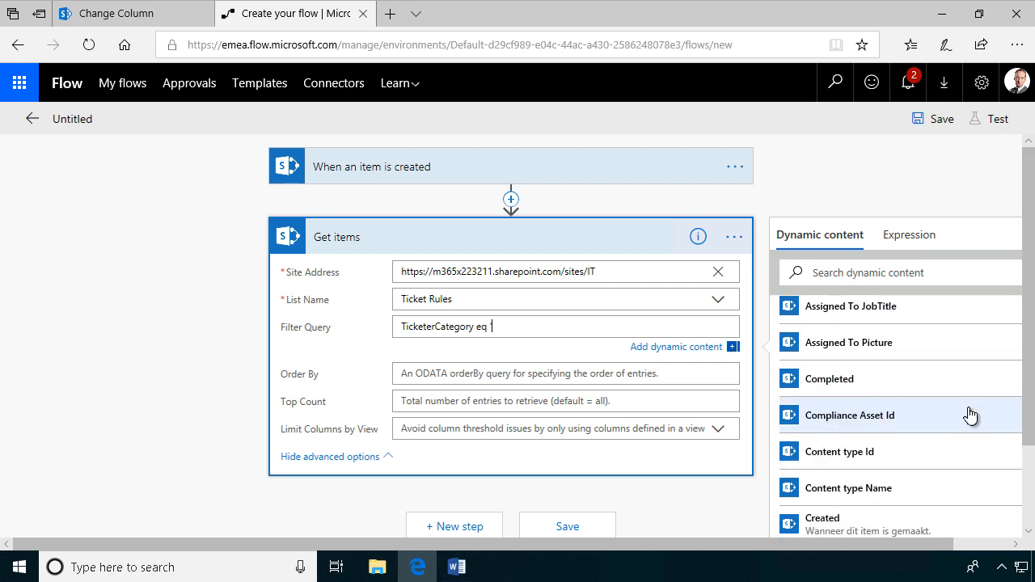
pyautogui.scroll(-10, 965, 423)
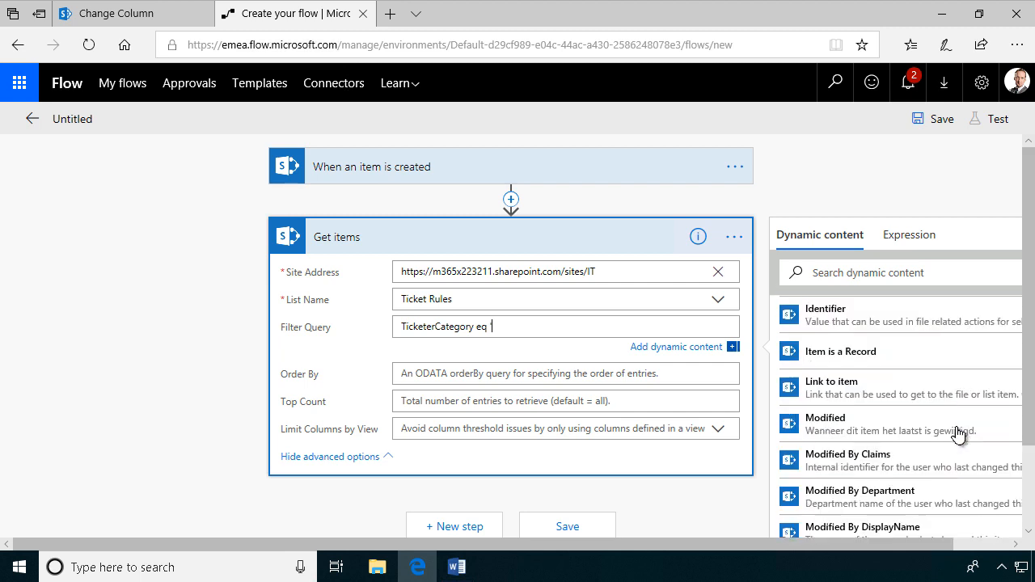
pyautogui.scroll(-10, 958, 432)
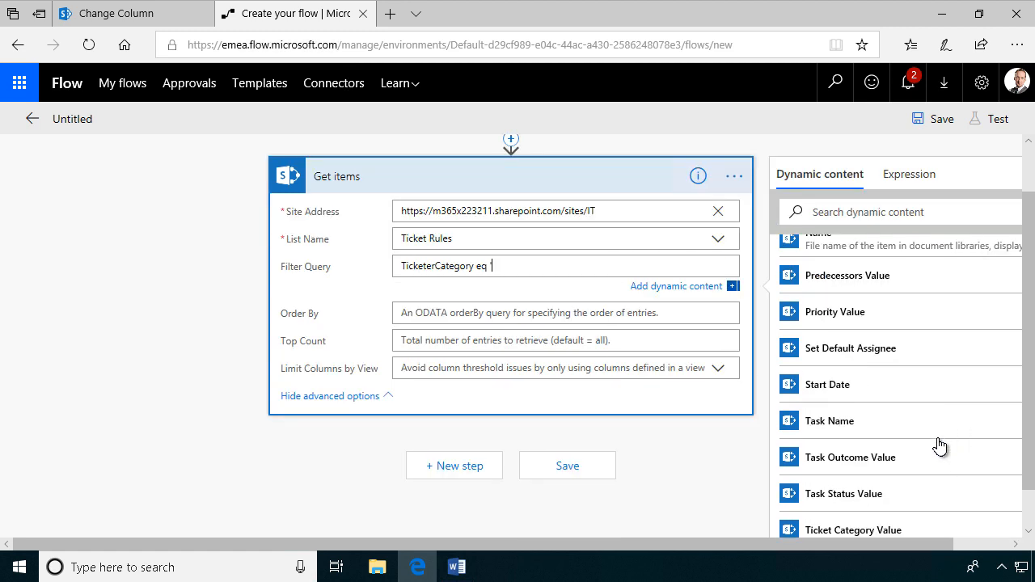
pyautogui.click(898, 483)
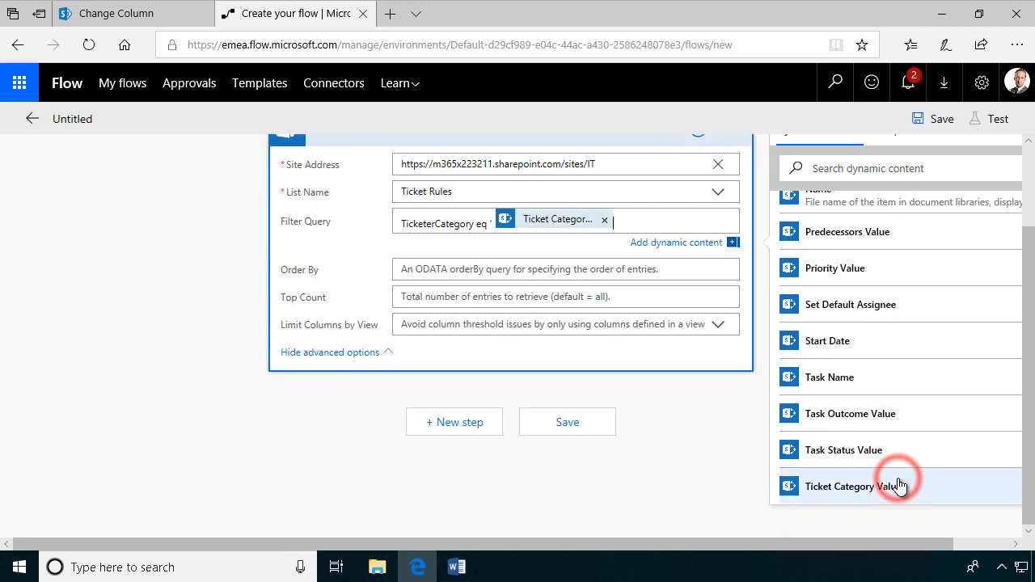
pyautogui.click(626, 220)
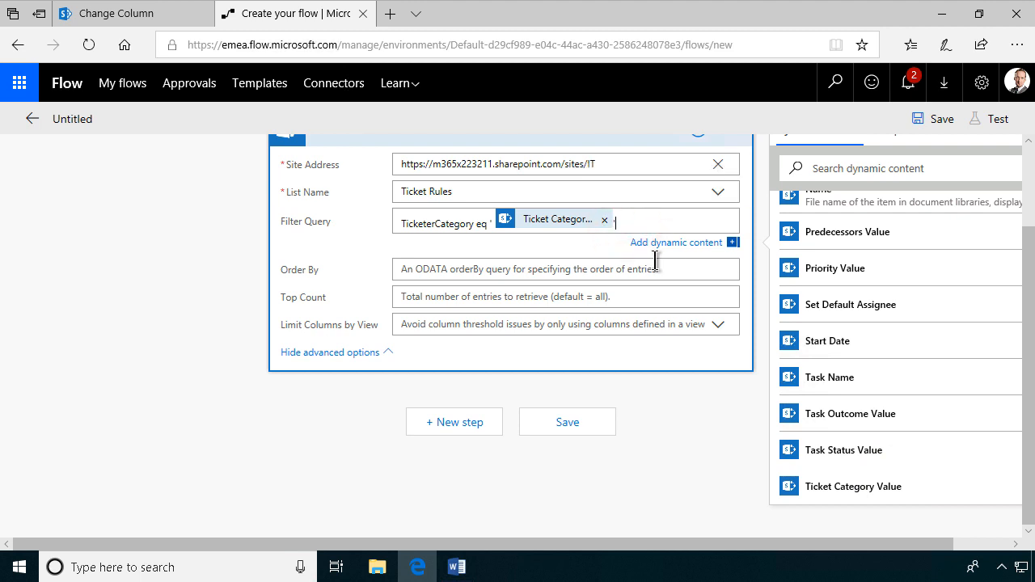
pyautogui.scroll(2, 570, 275)
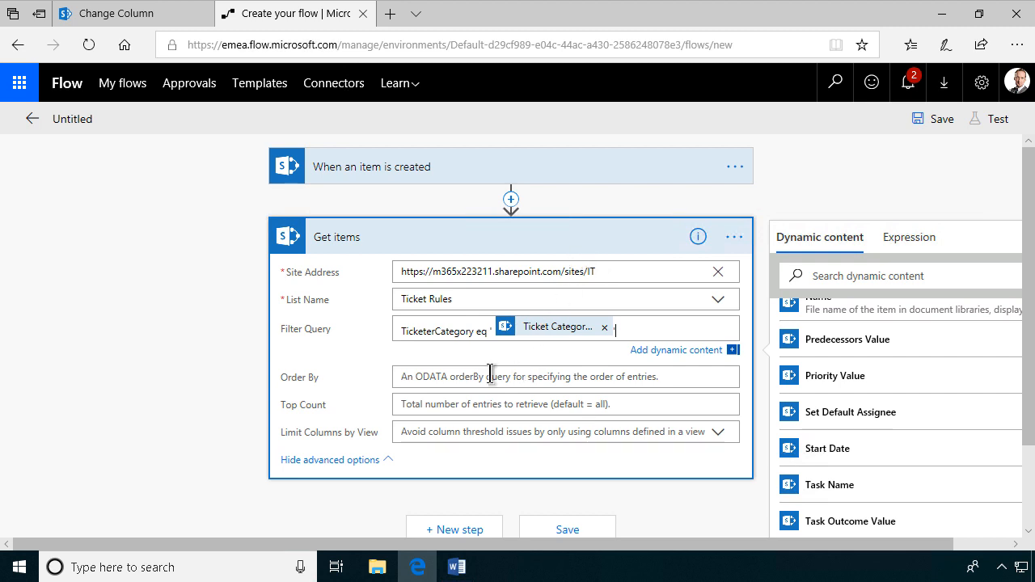
# Step: Add an Apply to each loop after Get items, using the Get items value list as its input
pyautogui.scroll(-1, 582, 407)
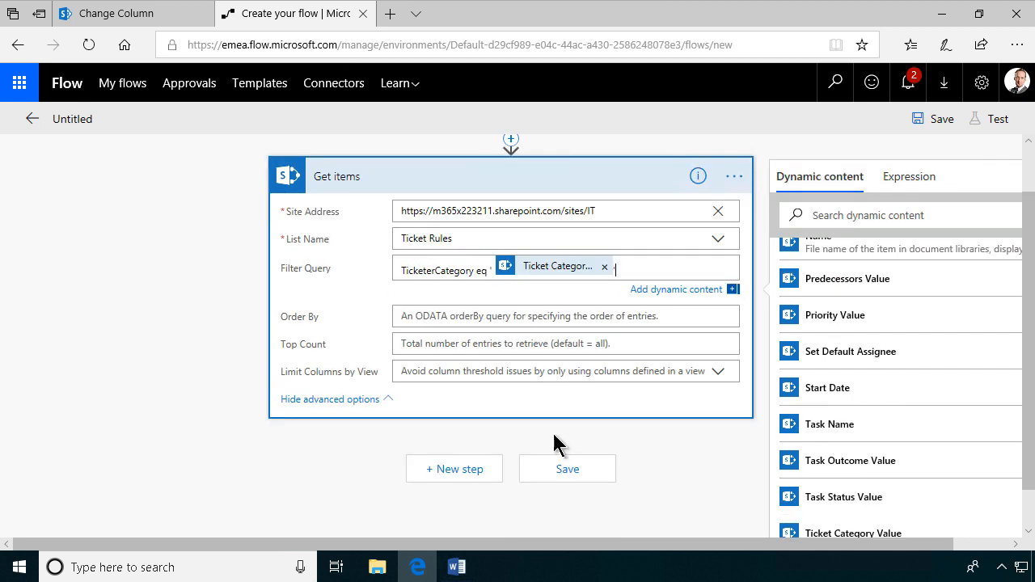
pyautogui.click(499, 470)
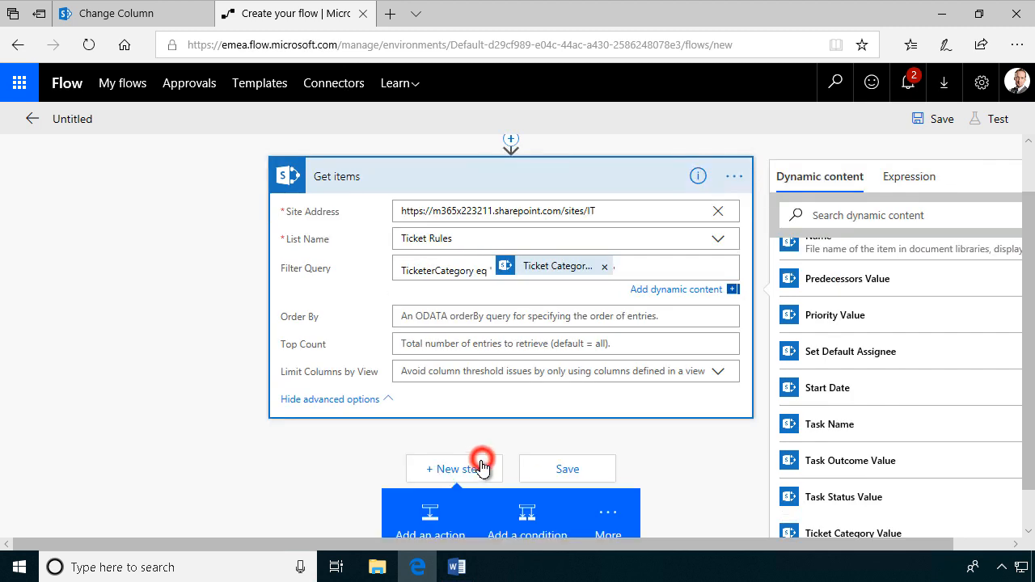
pyautogui.click(607, 493)
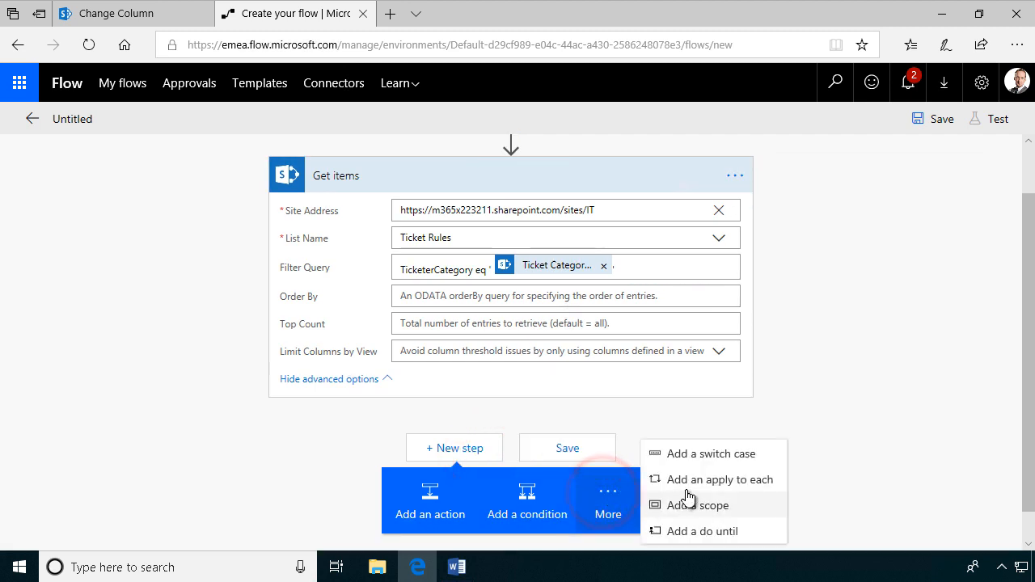
pyautogui.click(704, 486)
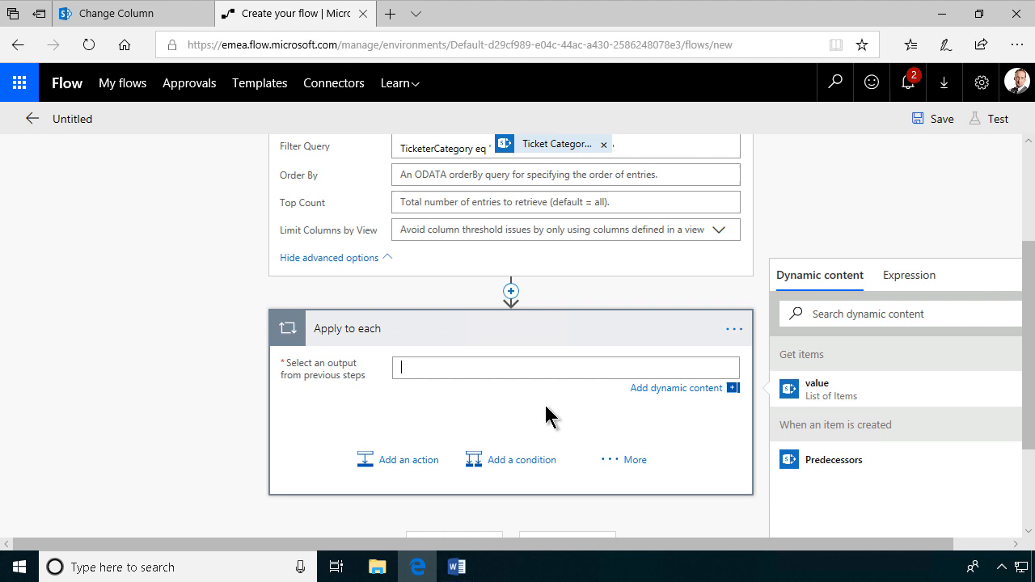
pyautogui.click(826, 388)
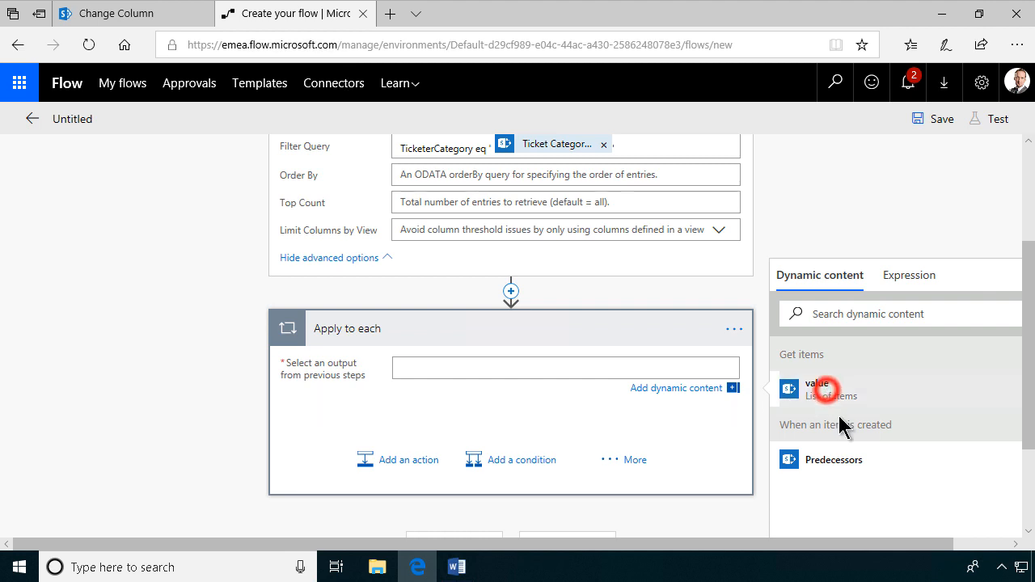
# Step: Add a SharePoint "Update item" action inside the Apply to each loop
pyautogui.click(416, 459)
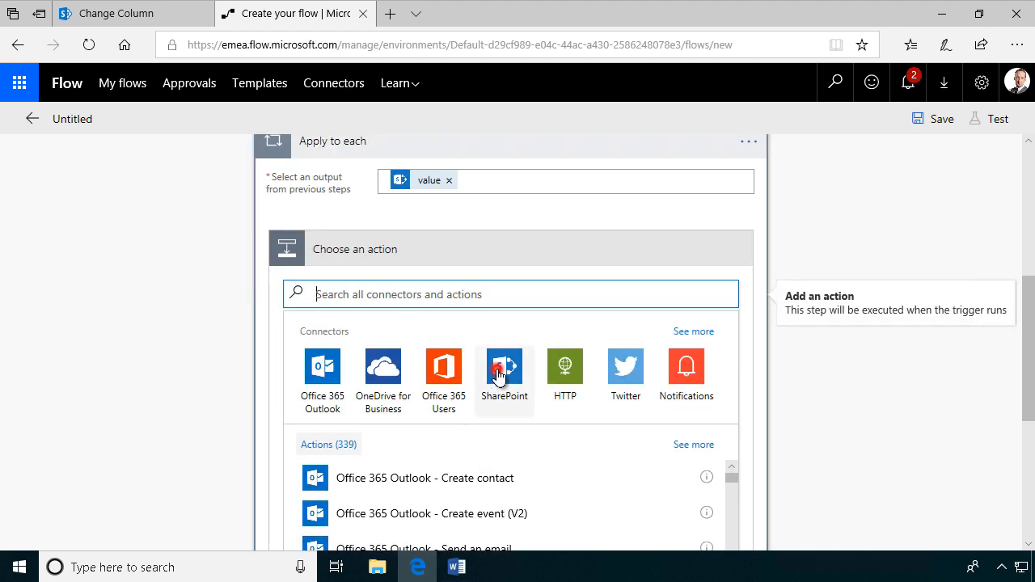
pyautogui.click(498, 372)
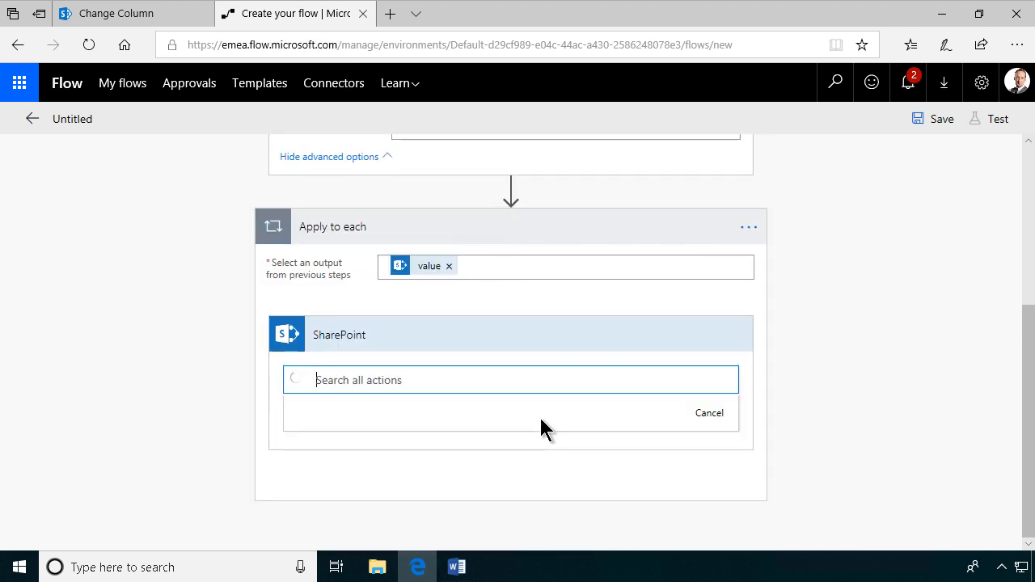
pyautogui.scroll(-10, 539, 422)
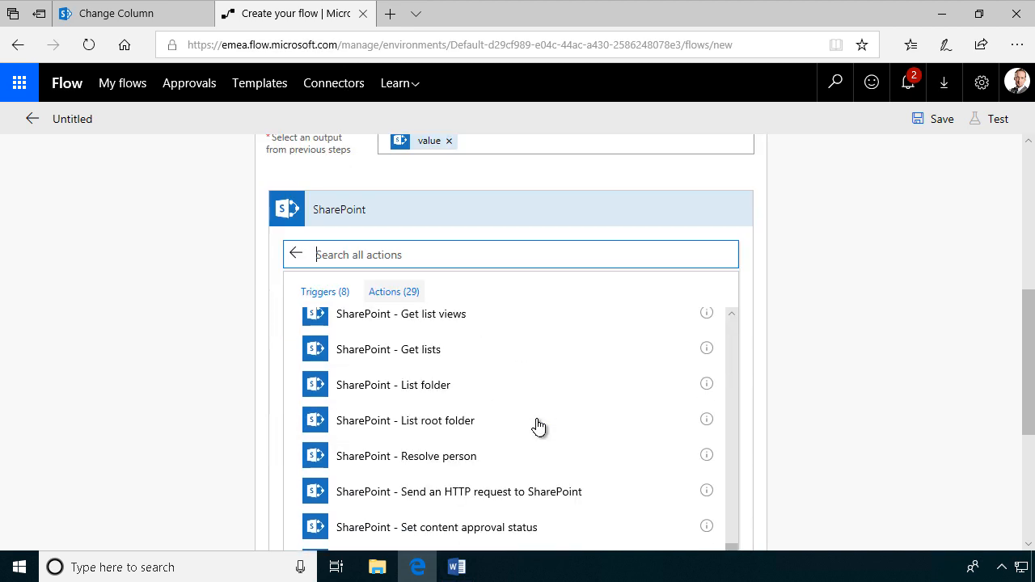
pyautogui.scroll(-3, 539, 426)
pyautogui.click(453, 483)
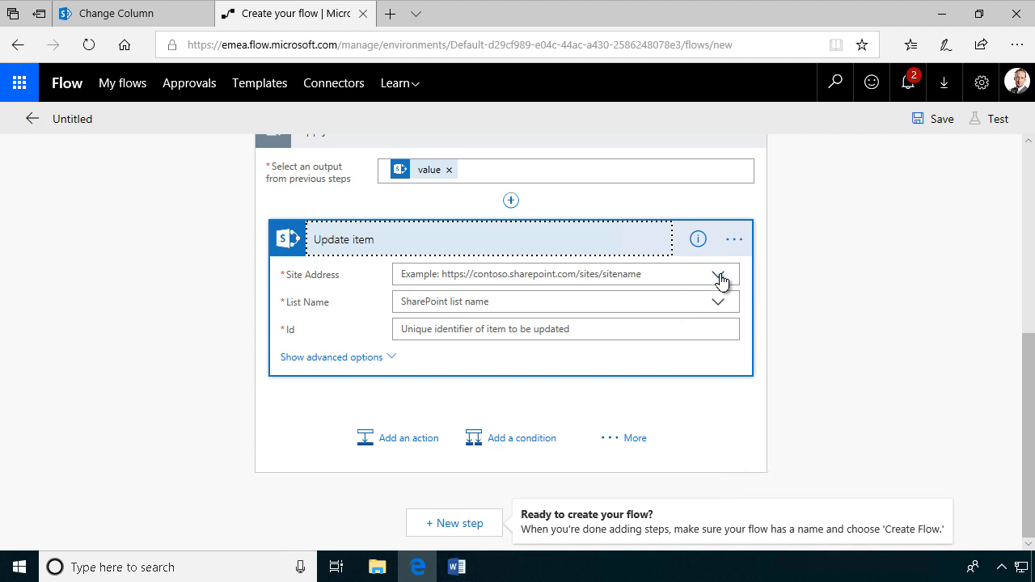
pyautogui.click(719, 276)
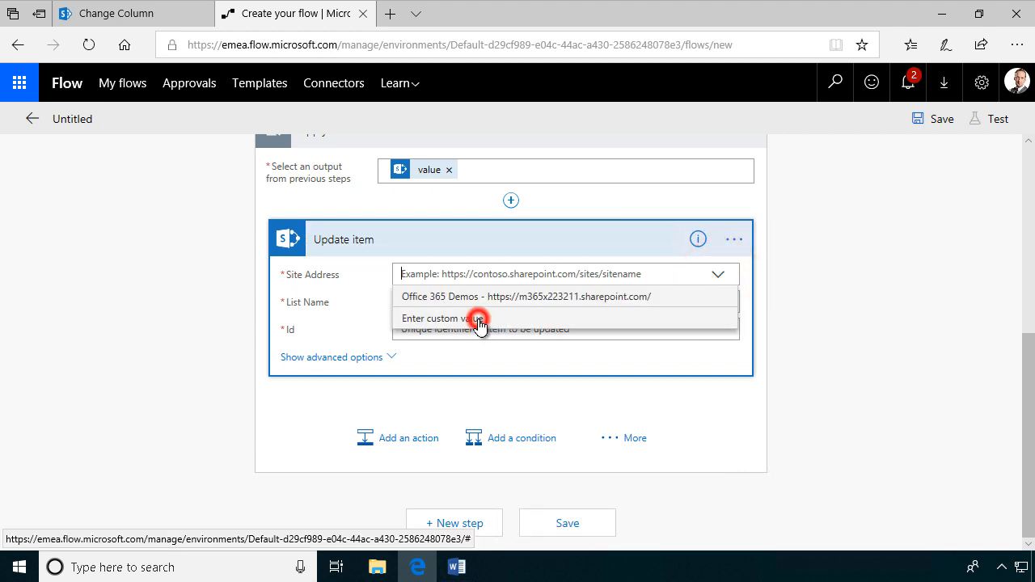
pyautogui.click(479, 321)
pyautogui.write('https://m365x223211.sharepoint.com/sites/IT')
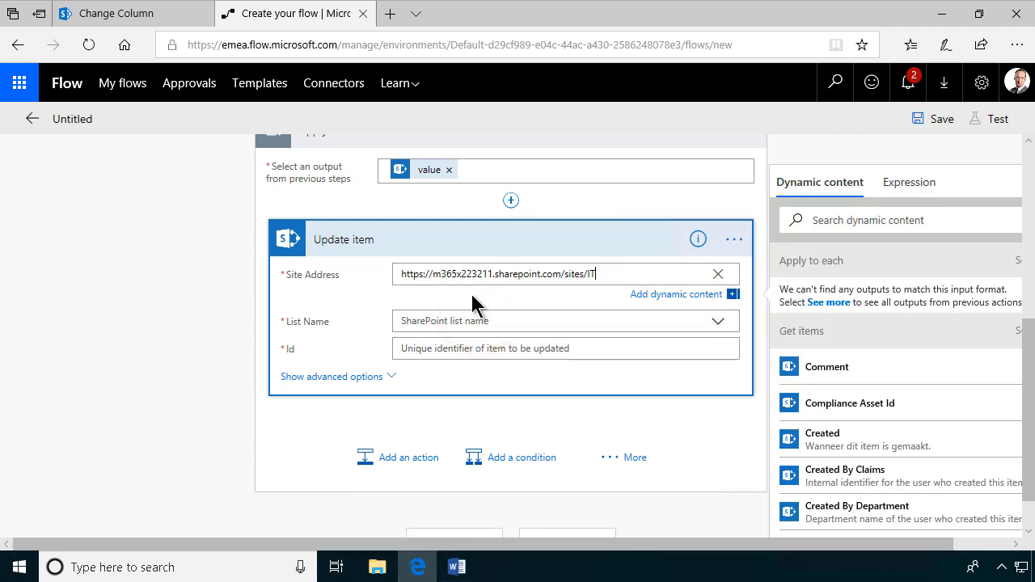
# Step: Set the Update item List Name to the custom value Tickets and its Id to the ID from "When an item is created"
pyautogui.click(518, 320)
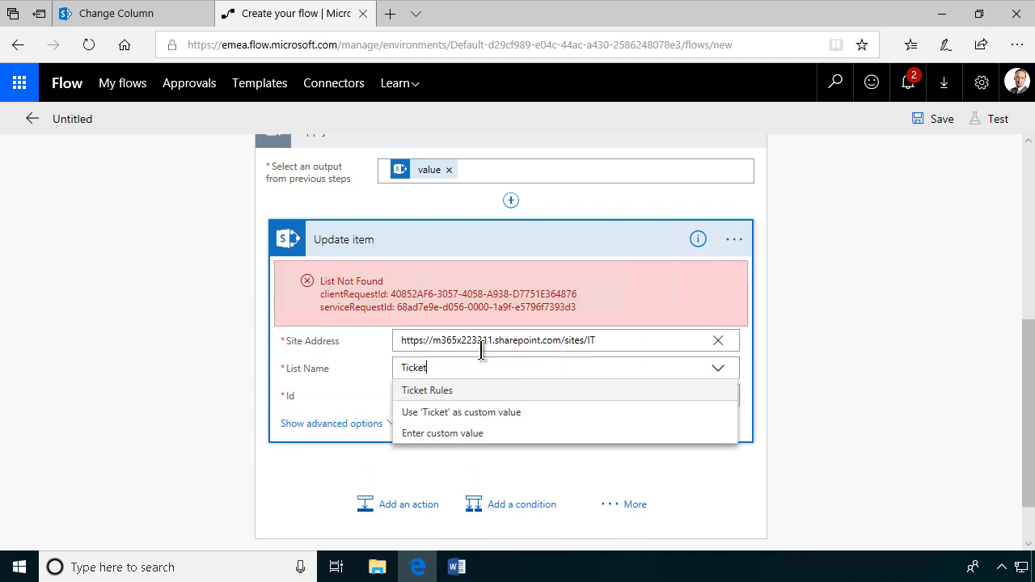
pyautogui.write('s')
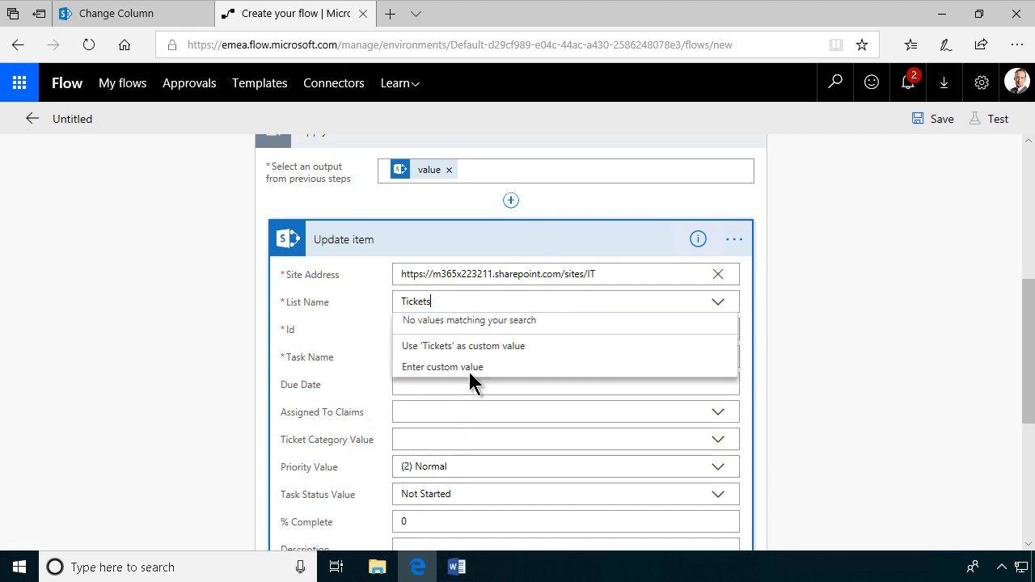
pyautogui.click(474, 344)
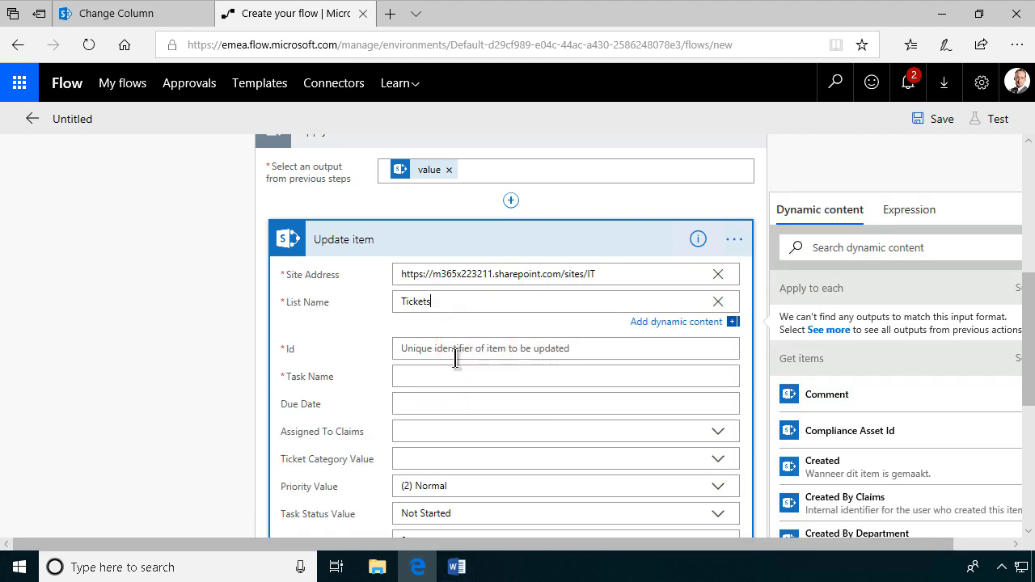
pyautogui.click(430, 341)
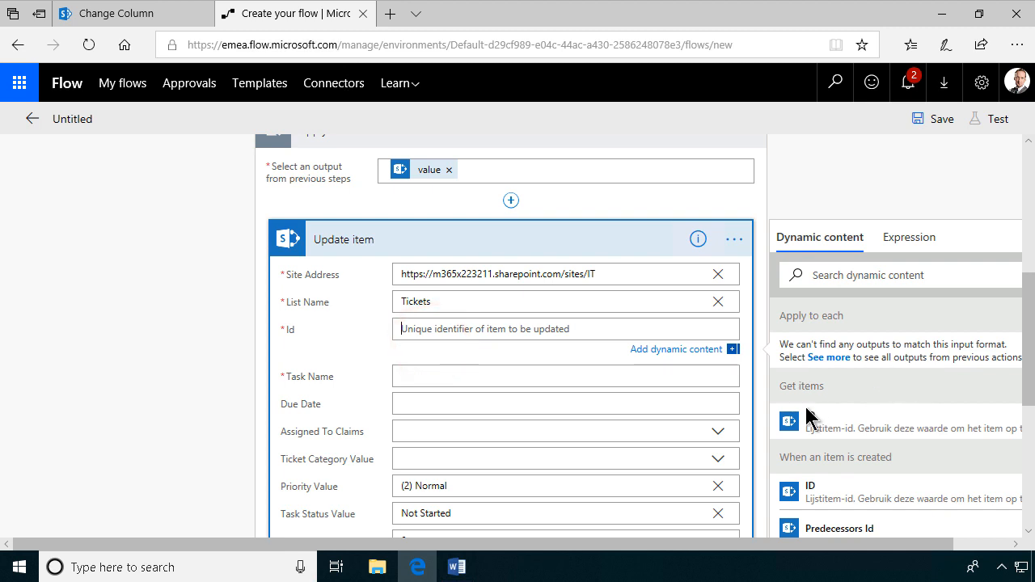
pyautogui.click(825, 494)
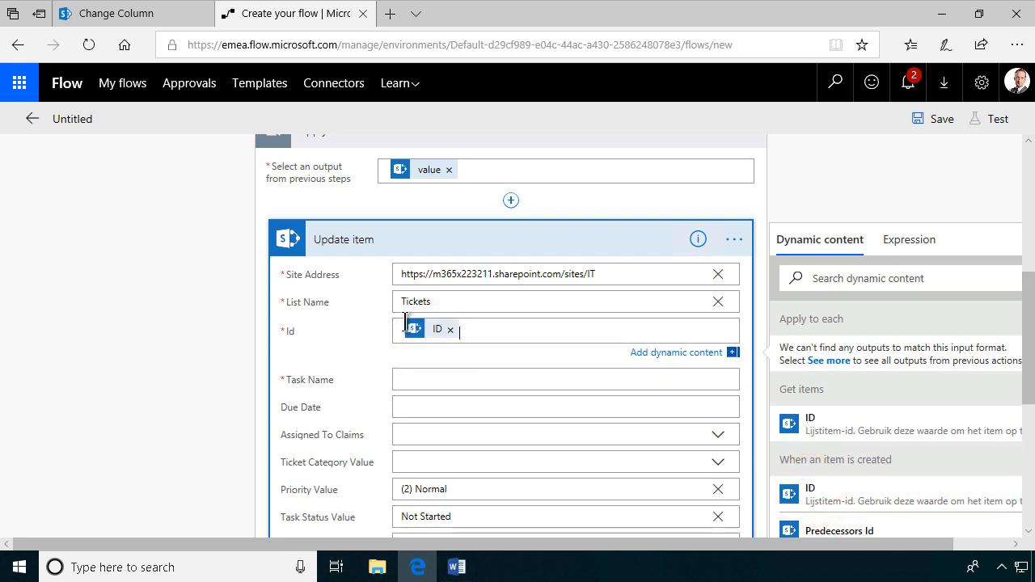
# Step: Set the Update item action's Task Name to the Task Name value from "When an item is created"
pyautogui.click(417, 381)
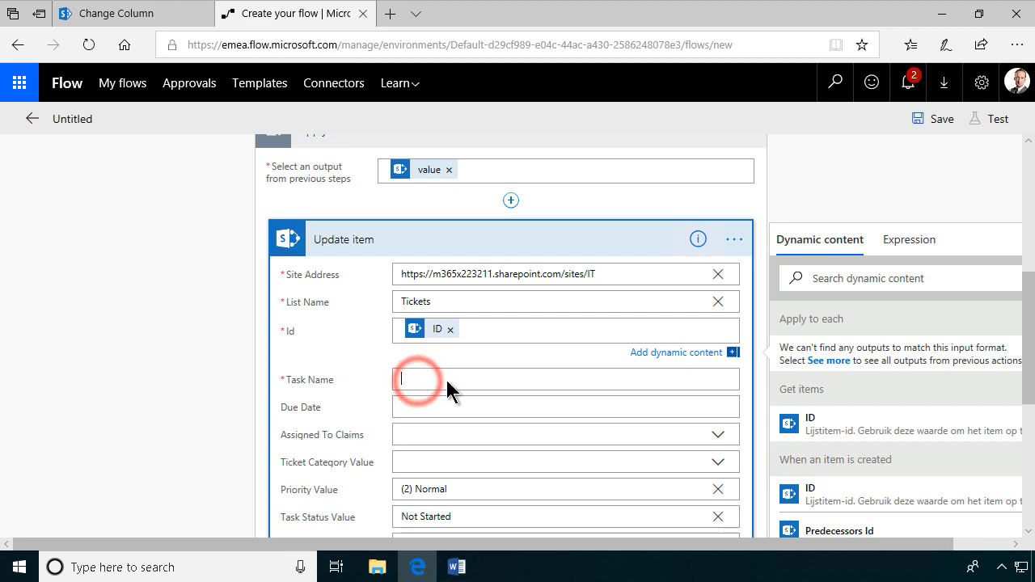
pyautogui.scroll(-10, 890, 296)
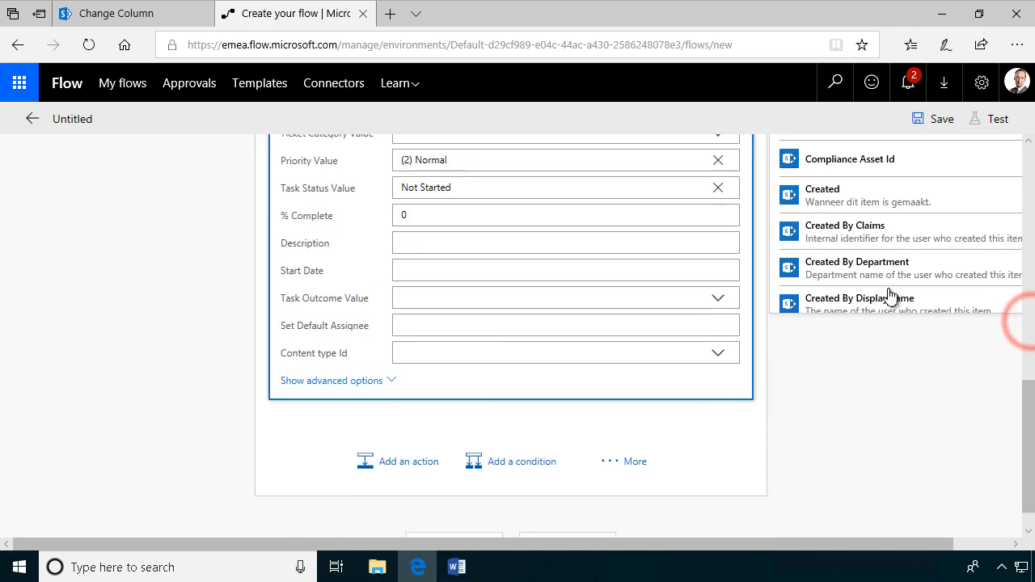
pyautogui.scroll(-10, 892, 299)
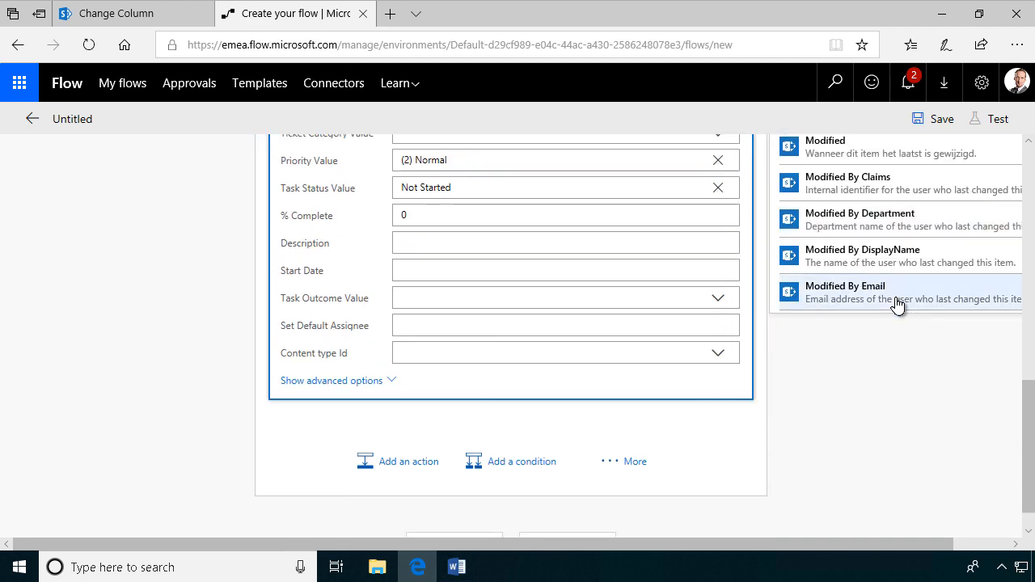
pyautogui.scroll(-10, 896, 304)
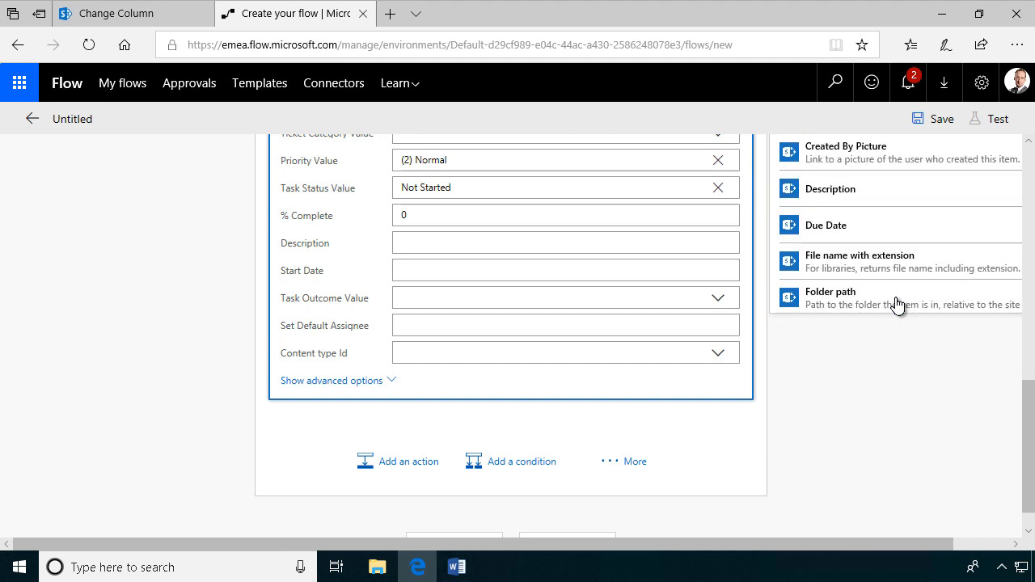
pyautogui.scroll(-1, 897, 304)
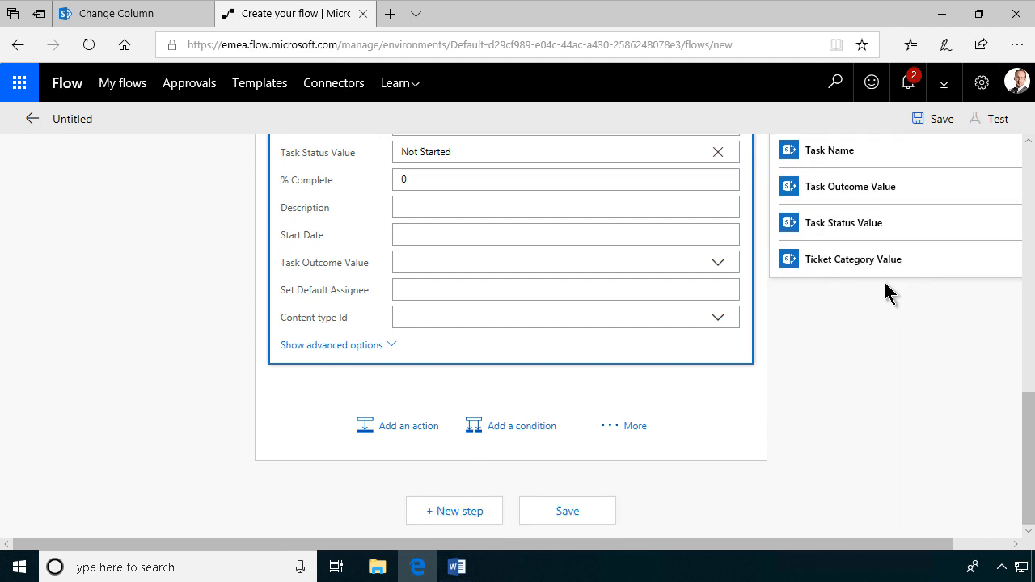
pyautogui.scroll(2, 885, 288)
pyautogui.click(813, 215)
# Step: Clear the preset Priority Value in the Update item action
pyautogui.scroll(2, 578, 312)
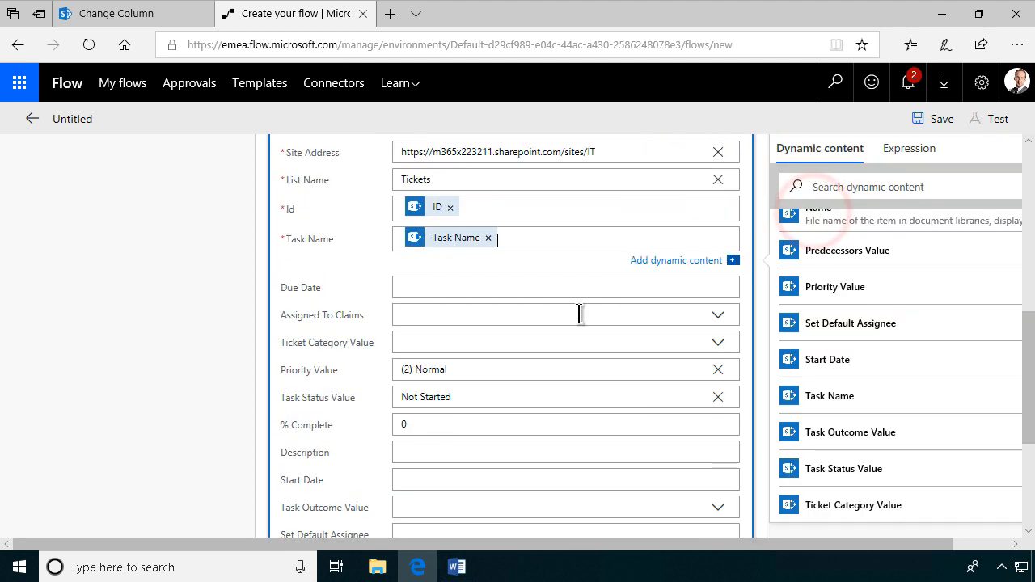
pyautogui.click(485, 370)
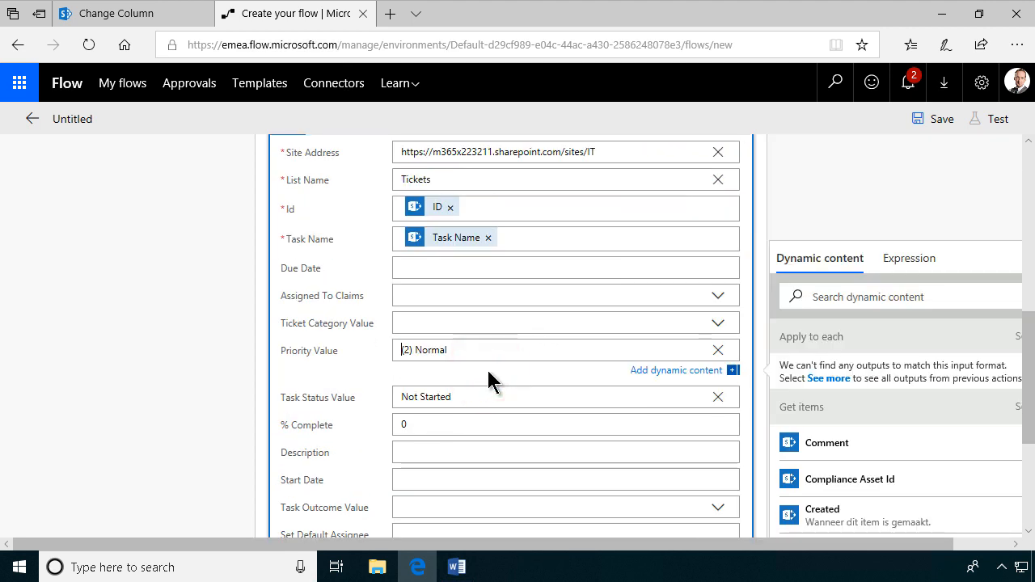
pyautogui.press('Delete')
pyautogui.press('Delete')
pyautogui.press('Delete')
pyautogui.press('Delete')
pyautogui.press('Delete')
pyautogui.press('Delete')
pyautogui.press('Delete')
pyautogui.press('Delete')
pyautogui.press('Delete')
pyautogui.press('Delete')
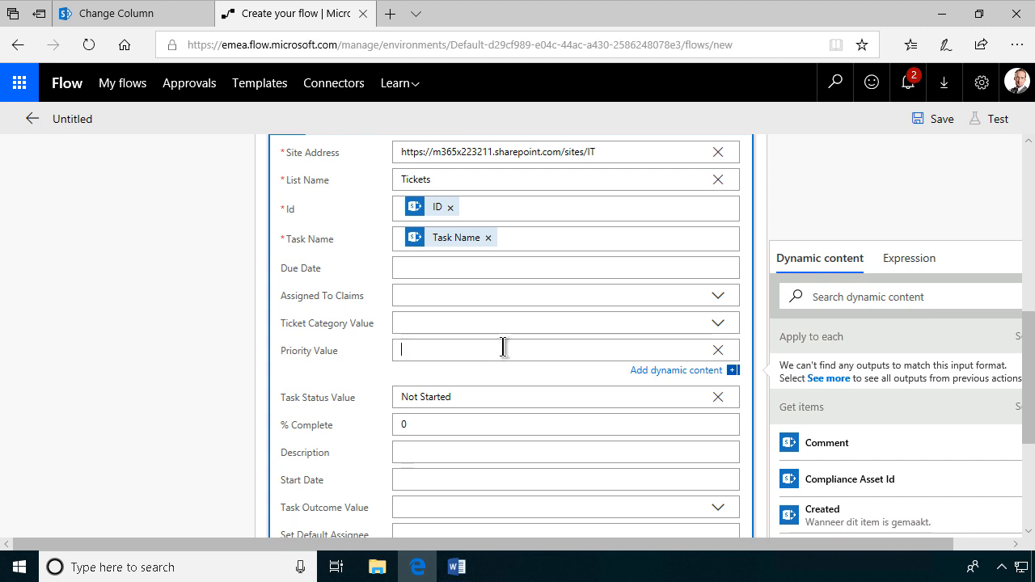
# Step: Clear the preset Task Status Value and % Complete in the Update item action
pyautogui.click(473, 397)
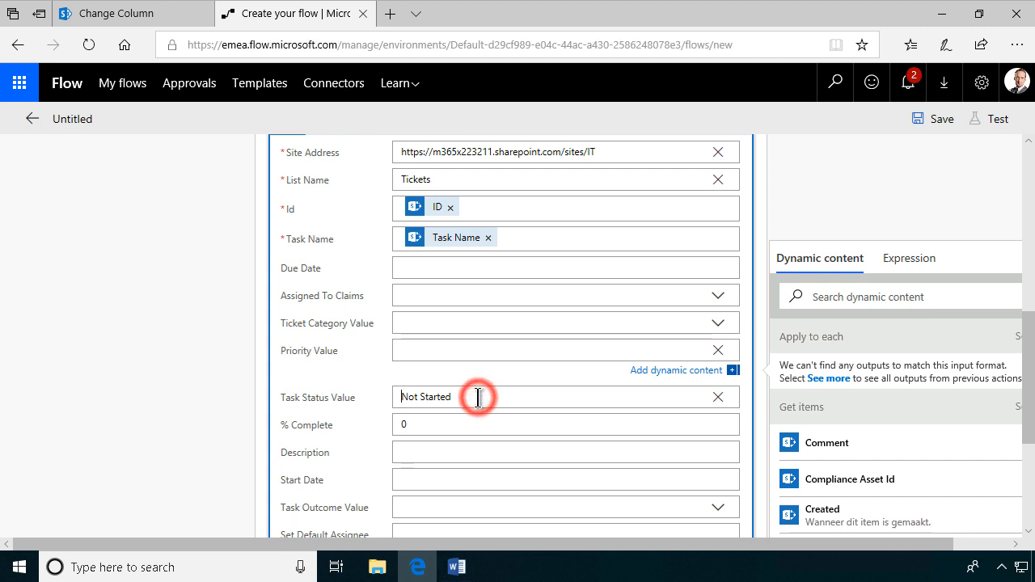
pyautogui.press('Delete')
pyautogui.press('Delete')
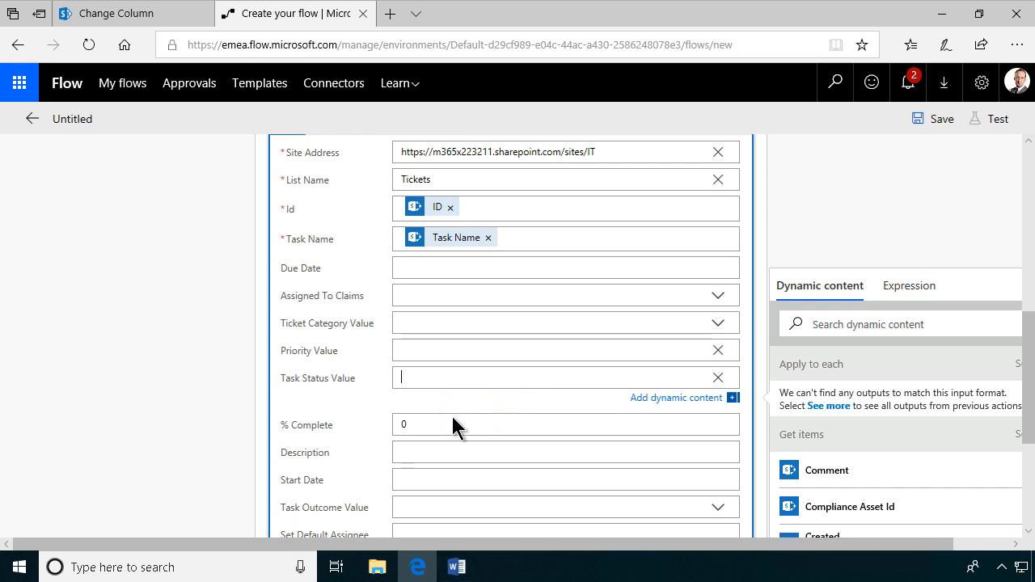
pyautogui.click(444, 423)
pyautogui.press('BackSpace')
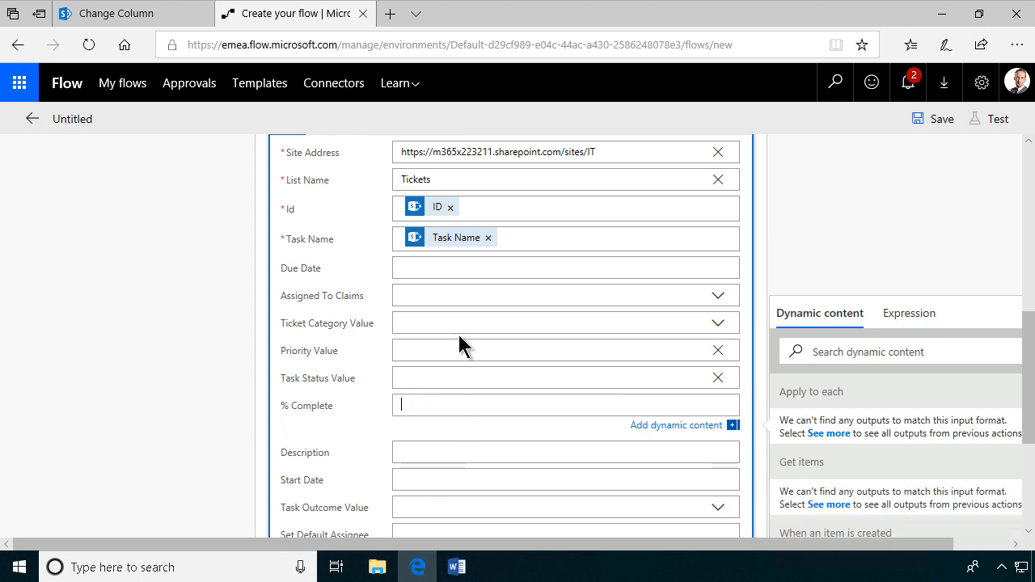
# Step: Set the Update item action's Assigned To Claims to a custom value using Default Assignee Claims from Get items
pyautogui.scroll(2, 458, 333)
pyautogui.click(435, 418)
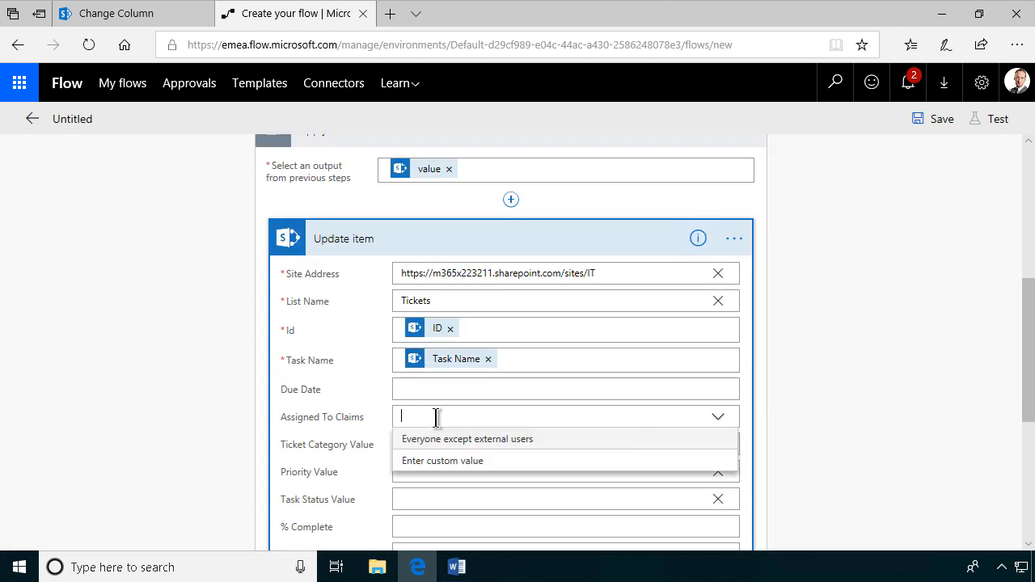
pyautogui.click(450, 464)
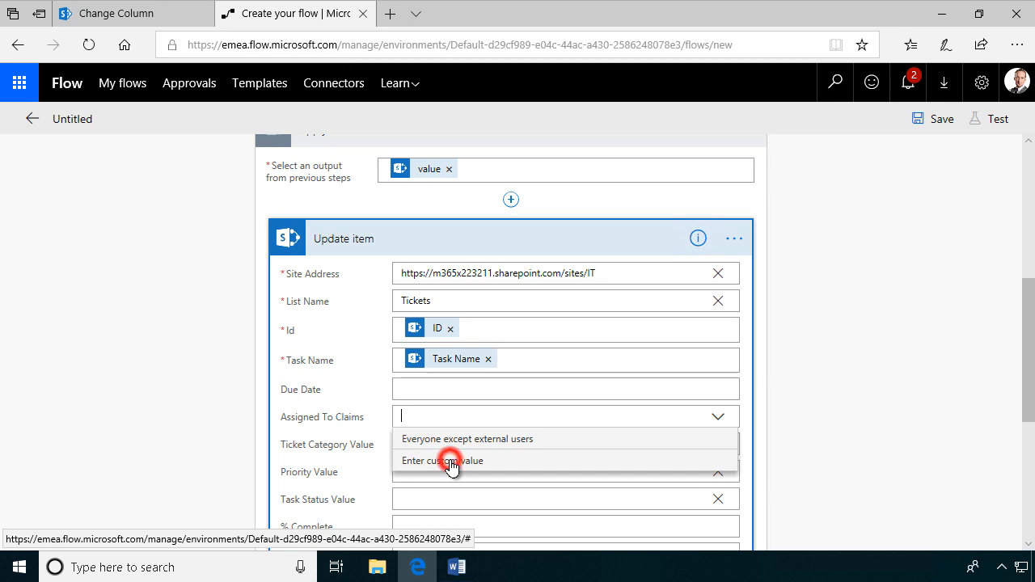
pyautogui.scroll(6, 388, 247)
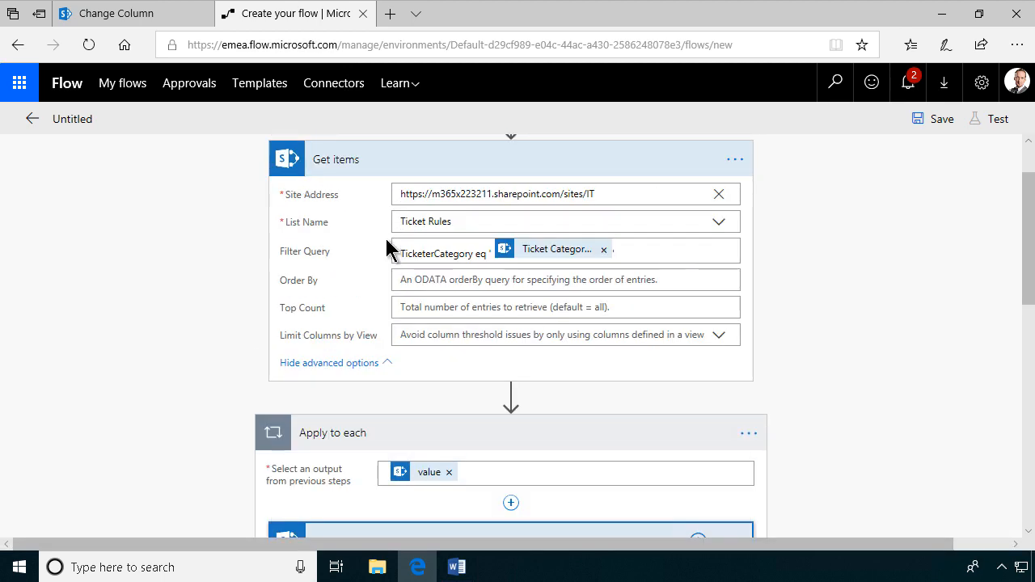
pyautogui.scroll(-2, 563, 295)
pyautogui.scroll(-3, 563, 295)
pyautogui.scroll(-5, 905, 425)
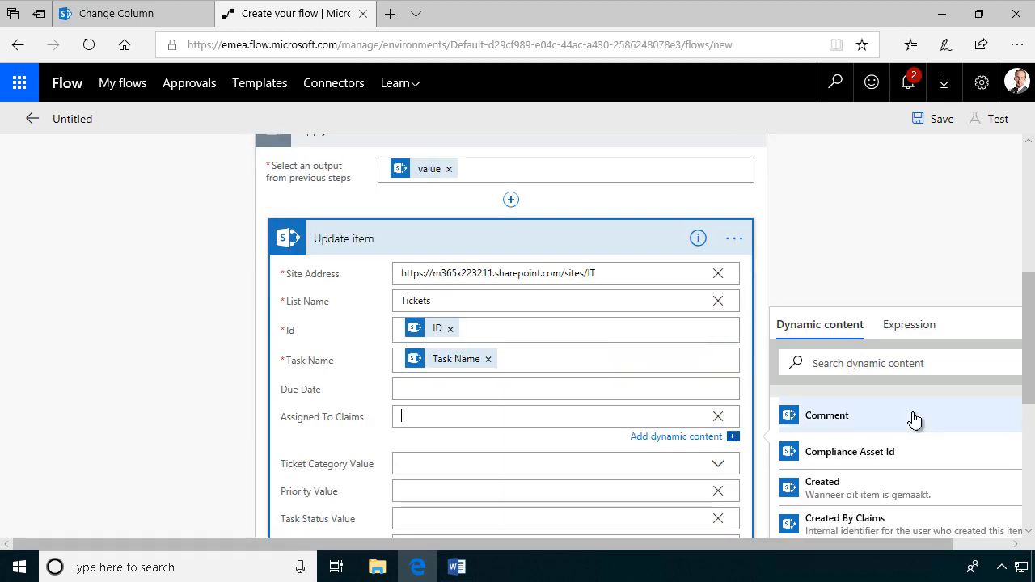
pyautogui.scroll(-4, 895, 459)
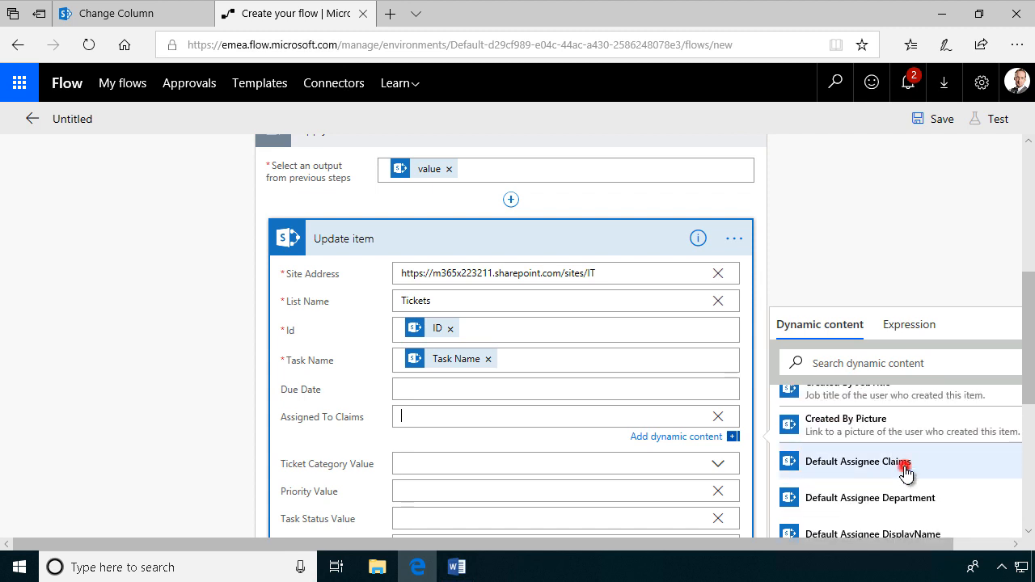
pyautogui.click(905, 474)
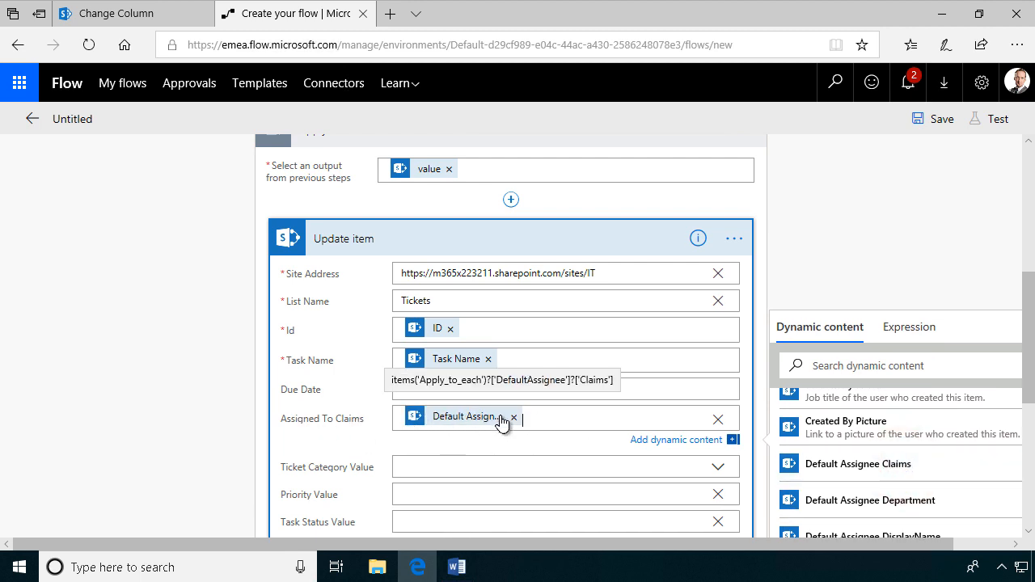
# Step: Save the flow and rename it "Set Default Assginee Based on Rules"
pyautogui.scroll(5, 631, 409)
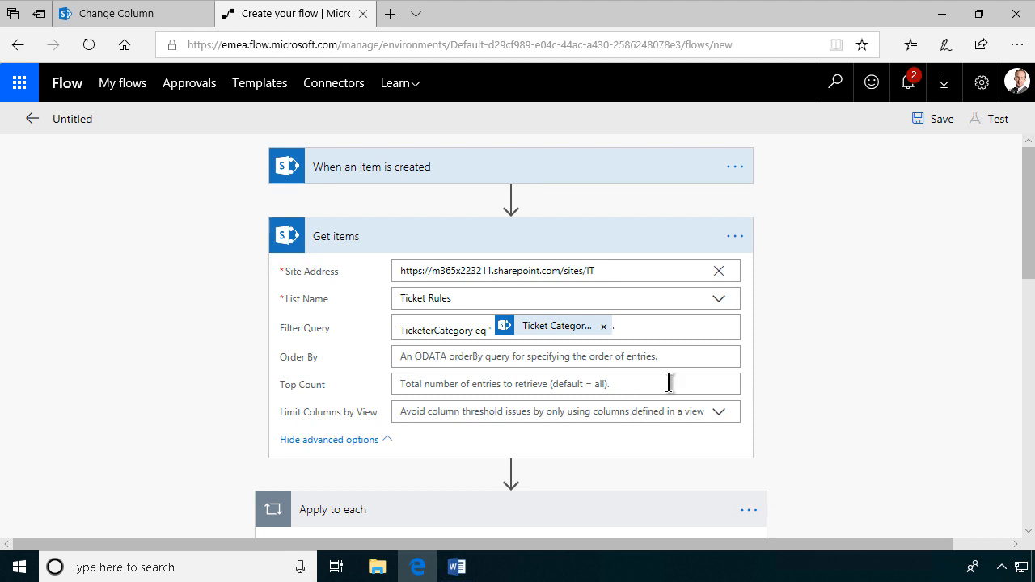
pyautogui.click(943, 120)
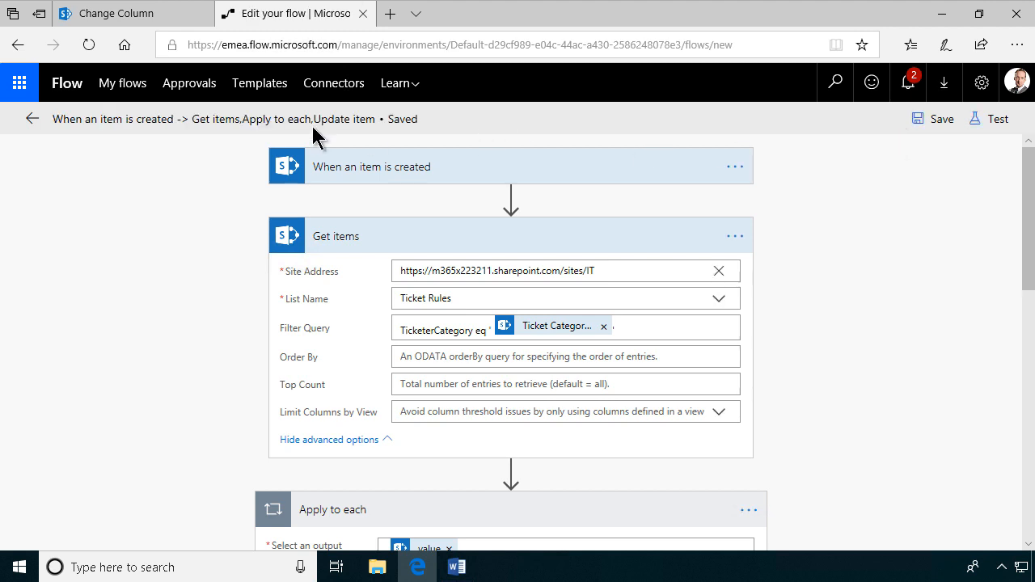
pyautogui.click(271, 123)
pyautogui.write('Set')
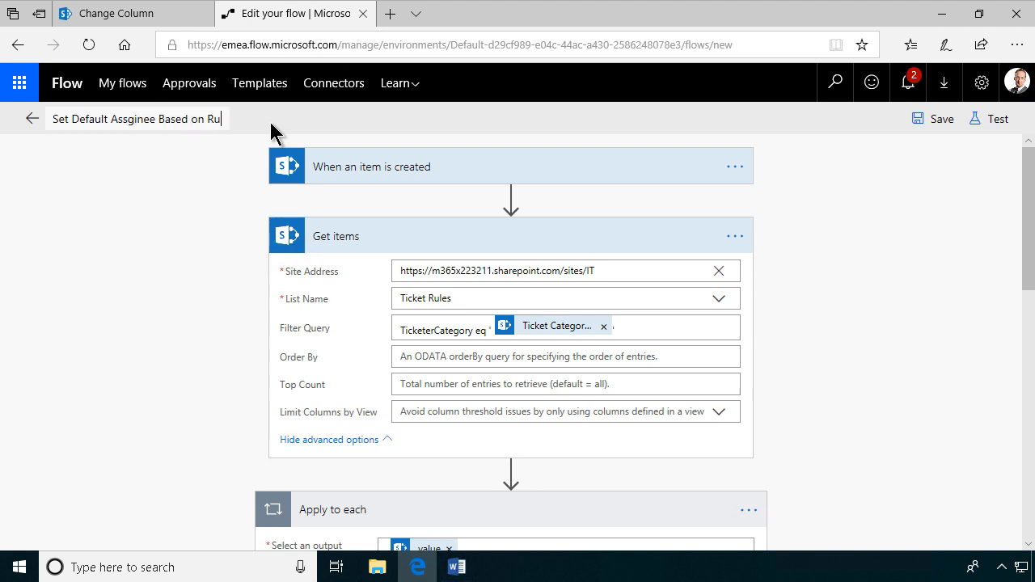
# Step: Save the flow and start a test using the "I'll perform the trigger action" option
pyautogui.click(996, 121)
pyautogui.click(795, 192)
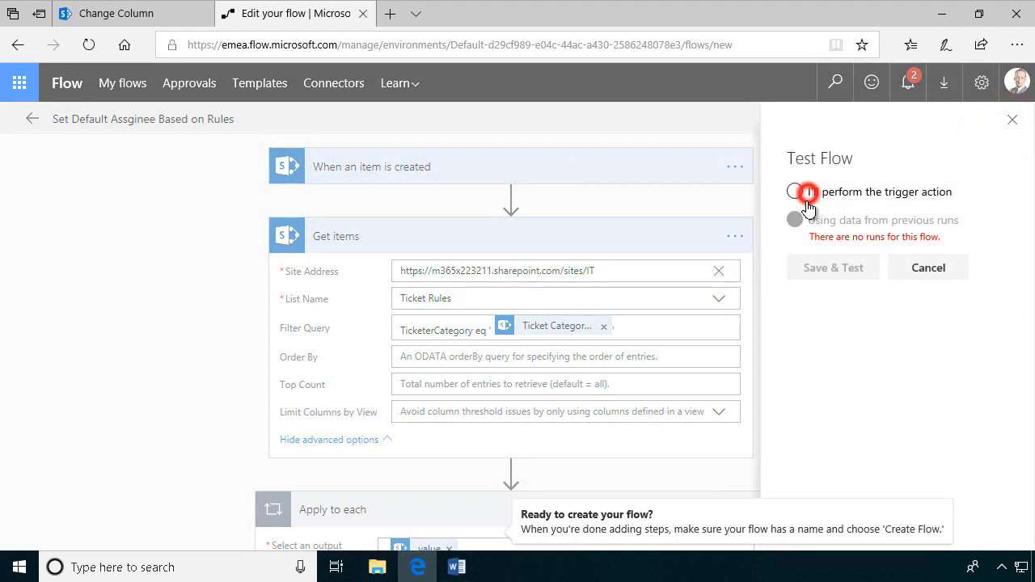
pyautogui.click(824, 273)
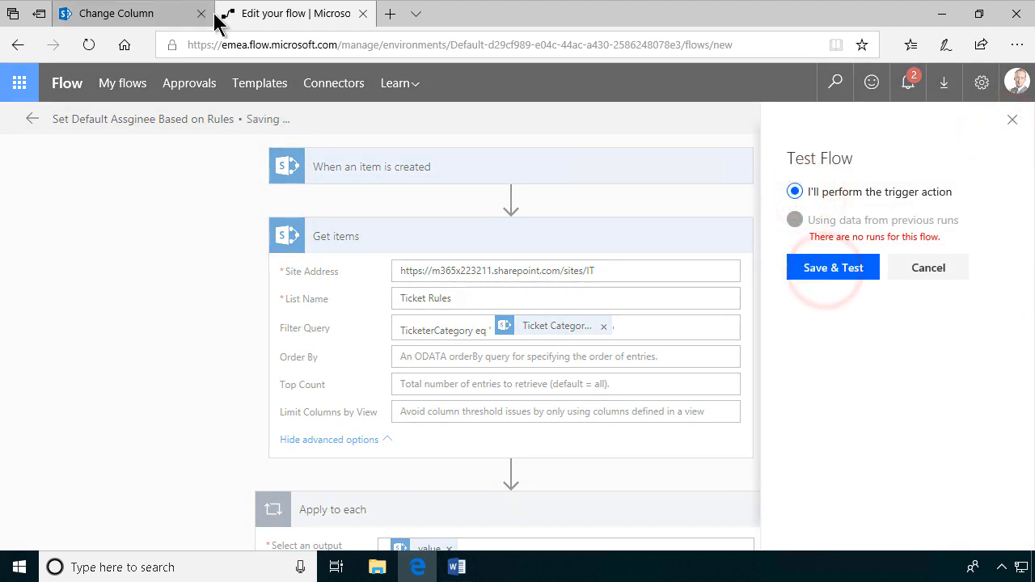
# Step: In the SharePoint Tickets list, create and save a new task named "Printer problem" with Ticket Category Hardware
pyautogui.moveTo(217, 20)
pyautogui.click(147, 17)
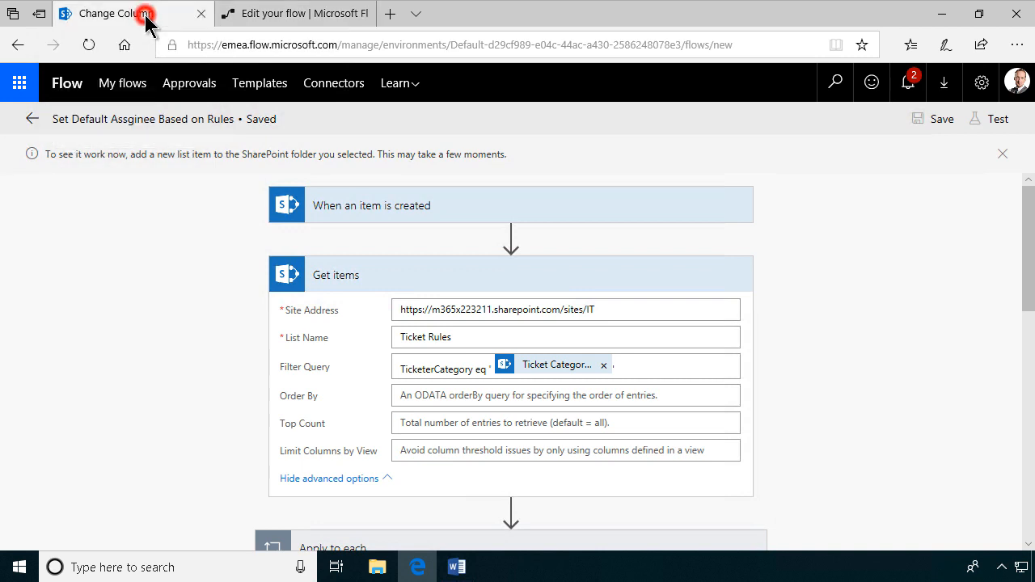
pyautogui.click(24, 255)
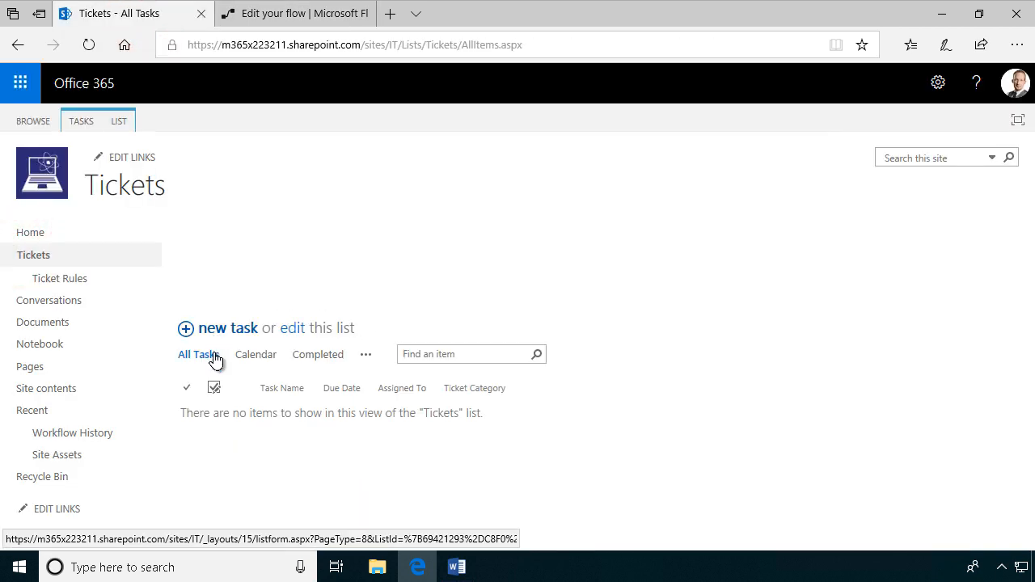
pyautogui.click(226, 328)
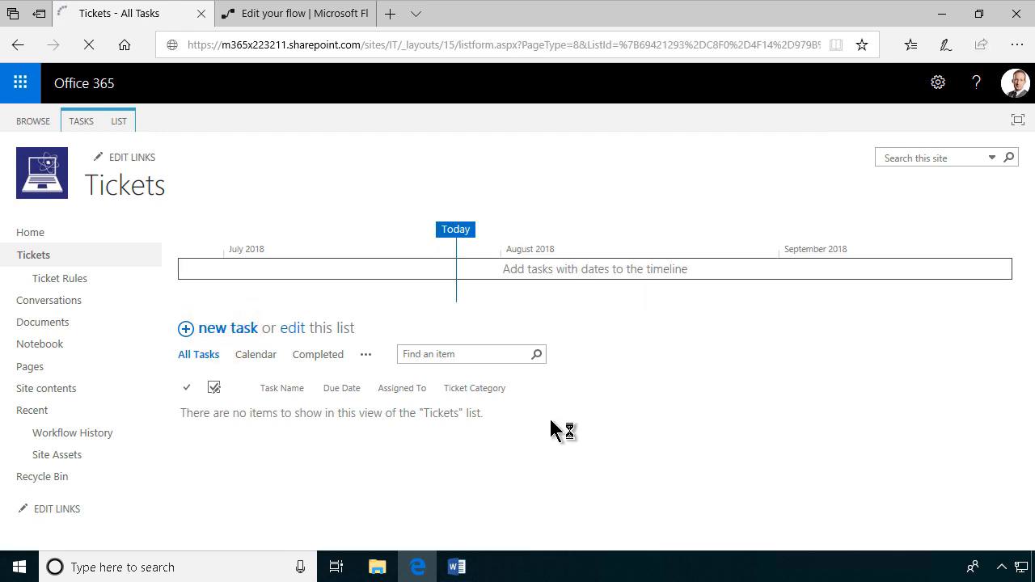
pyautogui.write('Printer')
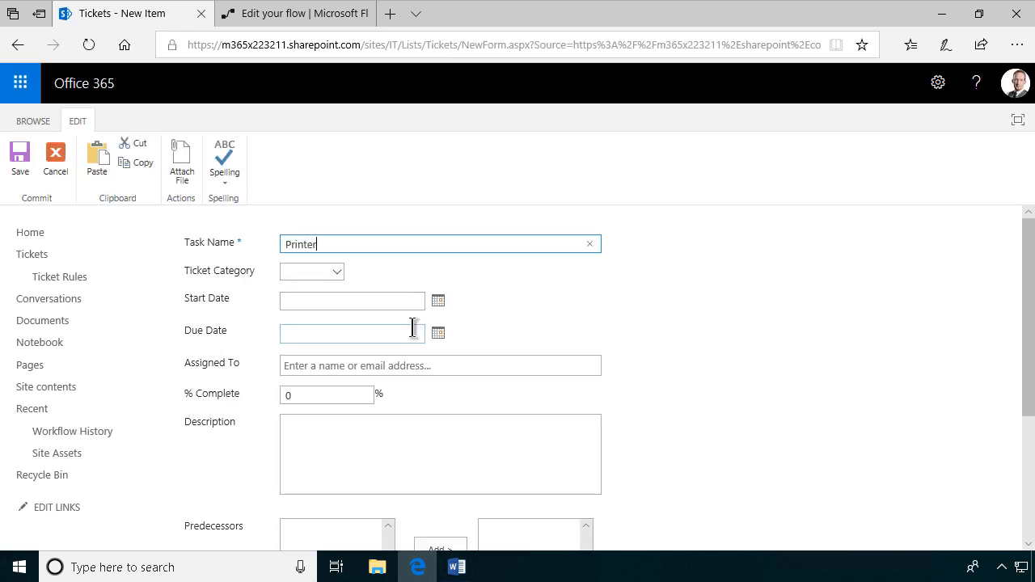
pyautogui.write(' problem')
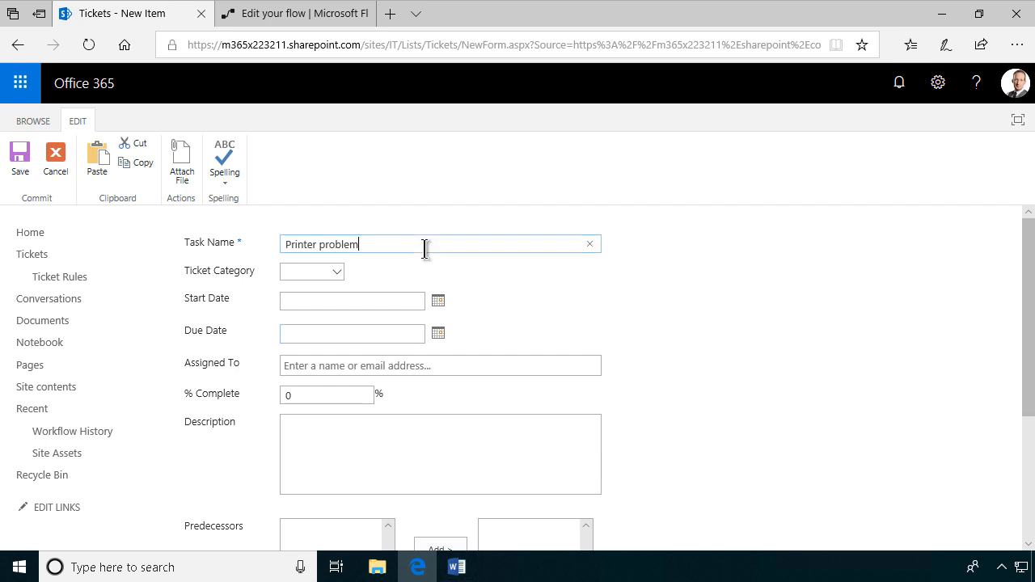
pyautogui.click(330, 272)
pyautogui.click(314, 290)
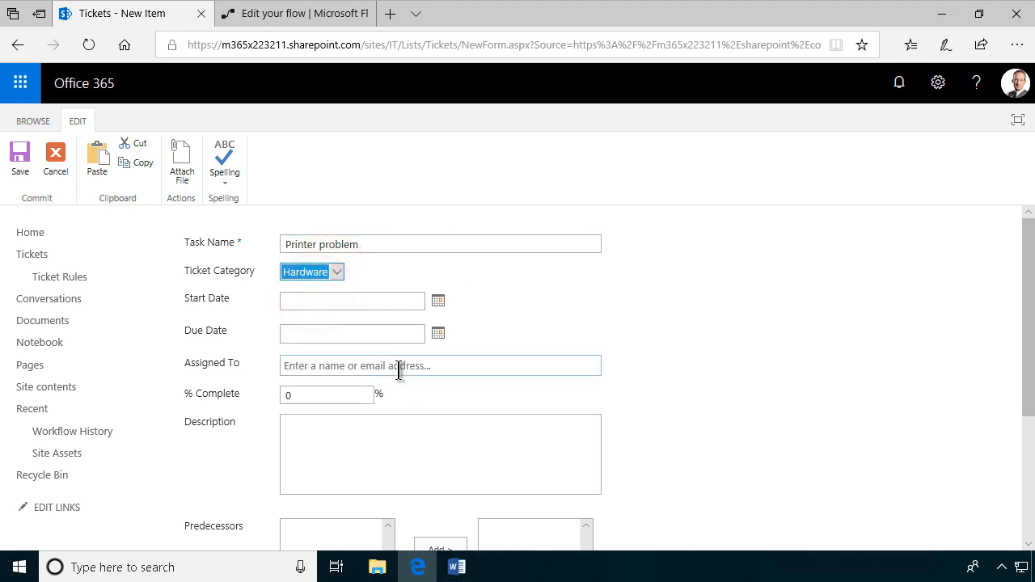
pyautogui.click(20, 155)
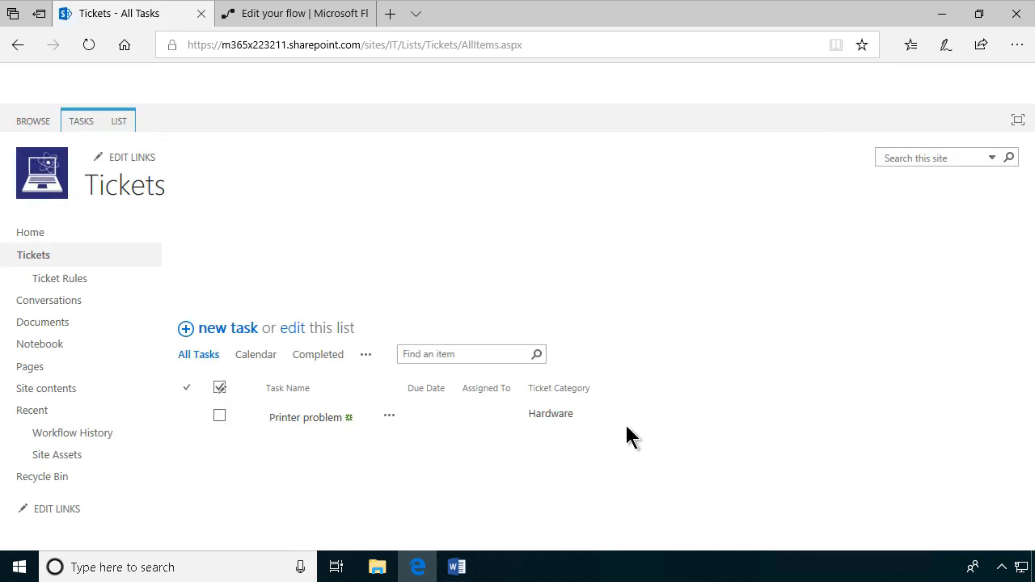
# Step: Return to the flow's test run and examine the Get items action's inputs, outputs and error message body
pyautogui.click(299, 14)
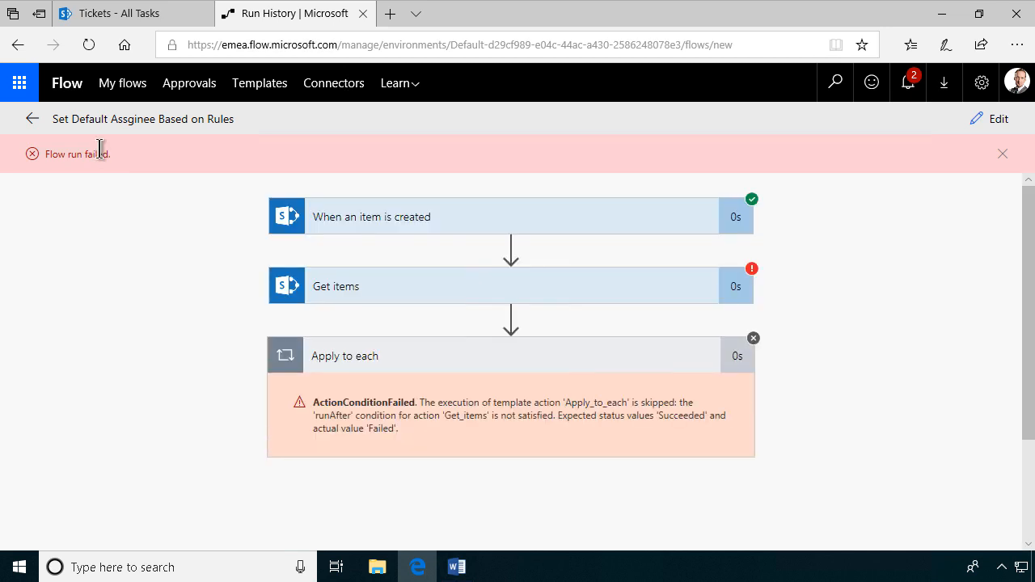
pyautogui.click(507, 288)
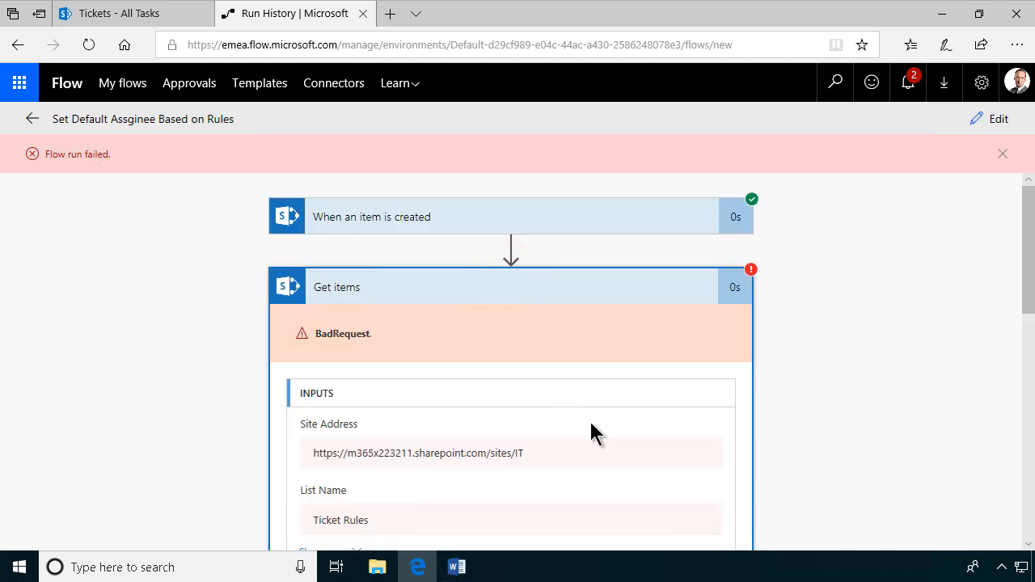
pyautogui.scroll(-3, 591, 433)
pyautogui.scroll(-2, 591, 434)
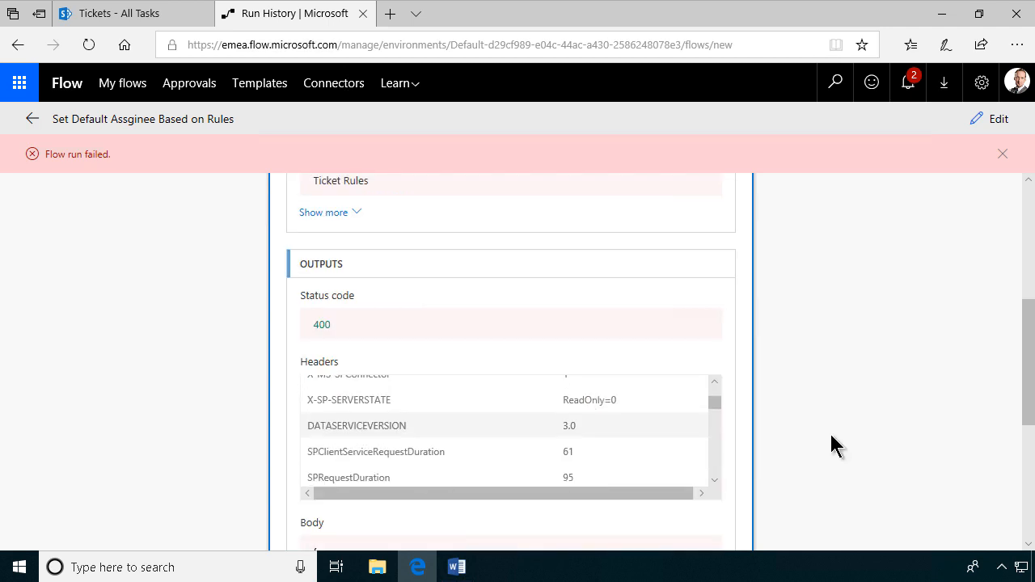
pyautogui.scroll(-2, 954, 445)
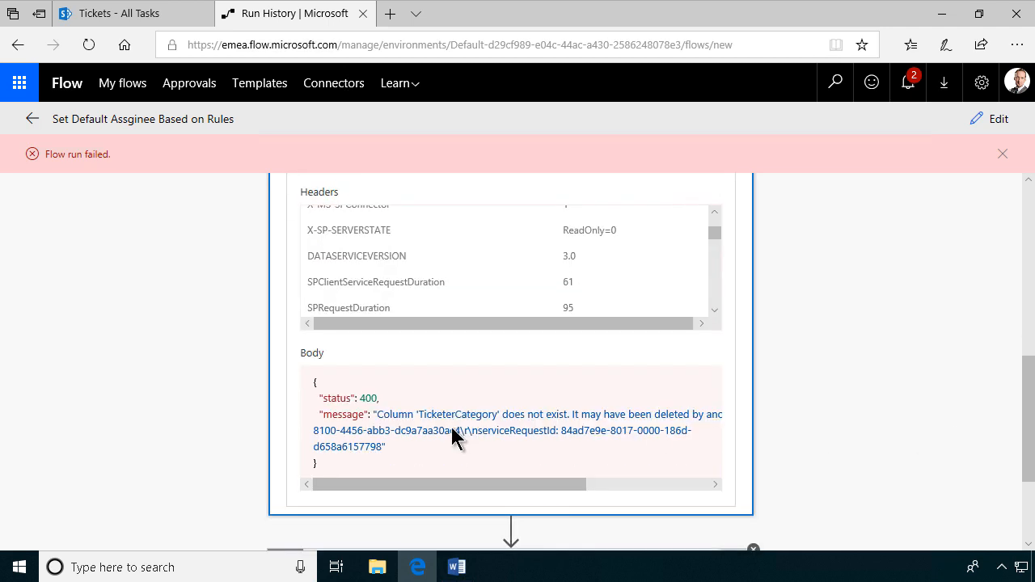
pyautogui.scroll(5, 813, 388)
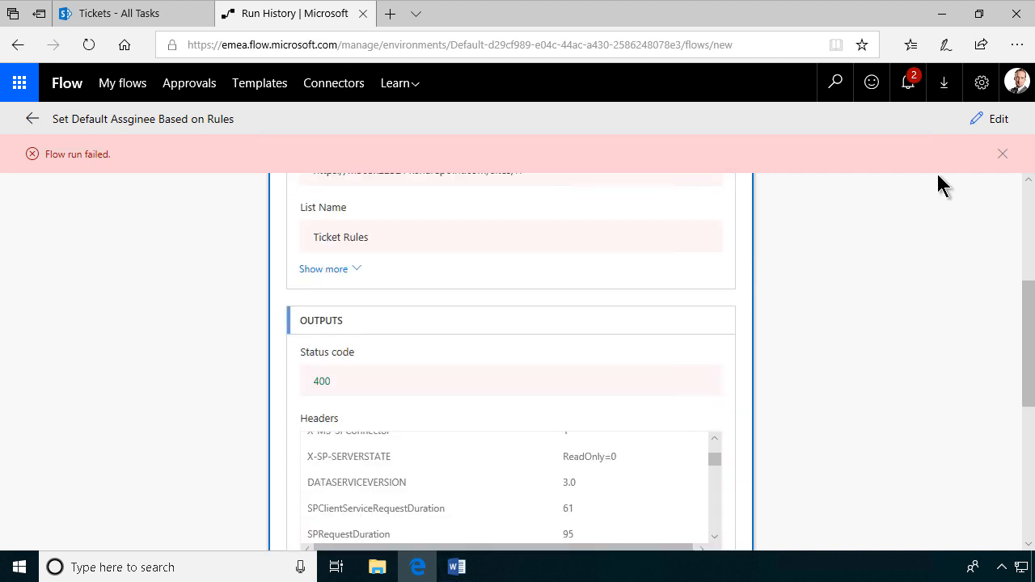
# Step: Reopen the flow for editing and correct the column name in the Get items filter query to TicketCategory
pyautogui.click(988, 119)
pyautogui.scroll(1, 480, 381)
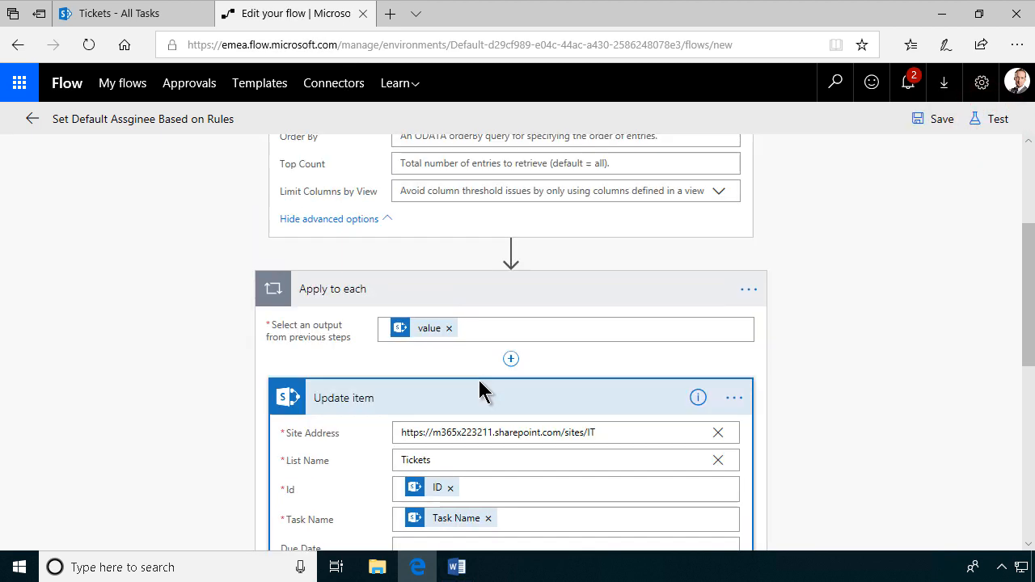
pyautogui.scroll(-2, 464, 421)
pyautogui.scroll(5, 481, 334)
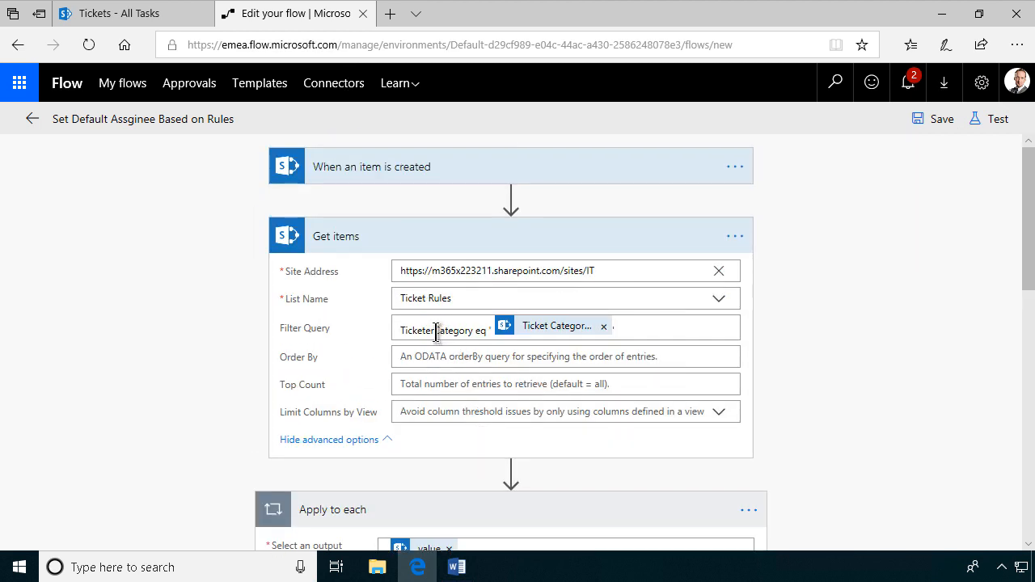
pyautogui.click(437, 331)
pyautogui.click(432, 331)
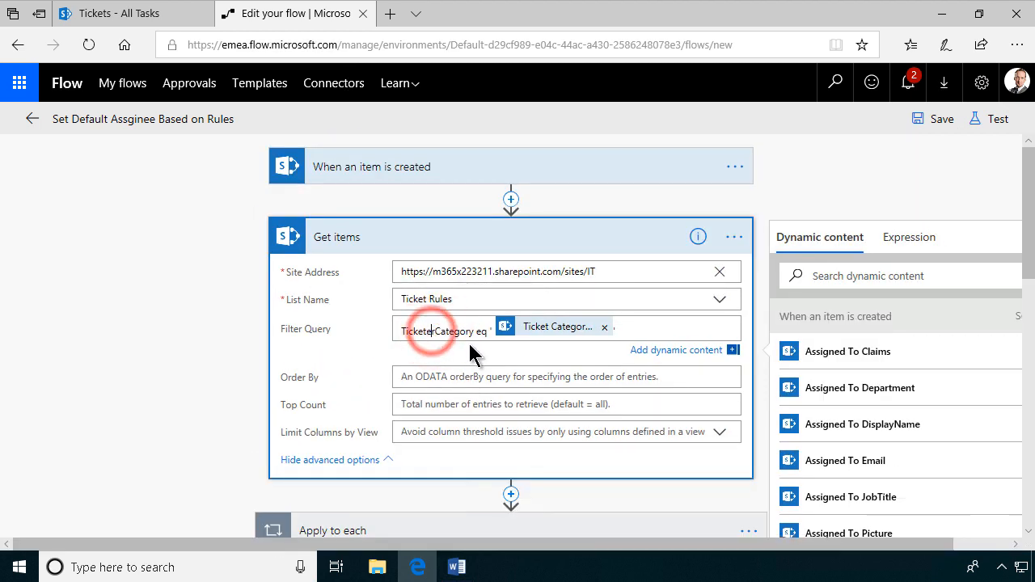
pyautogui.press('BackSpace')
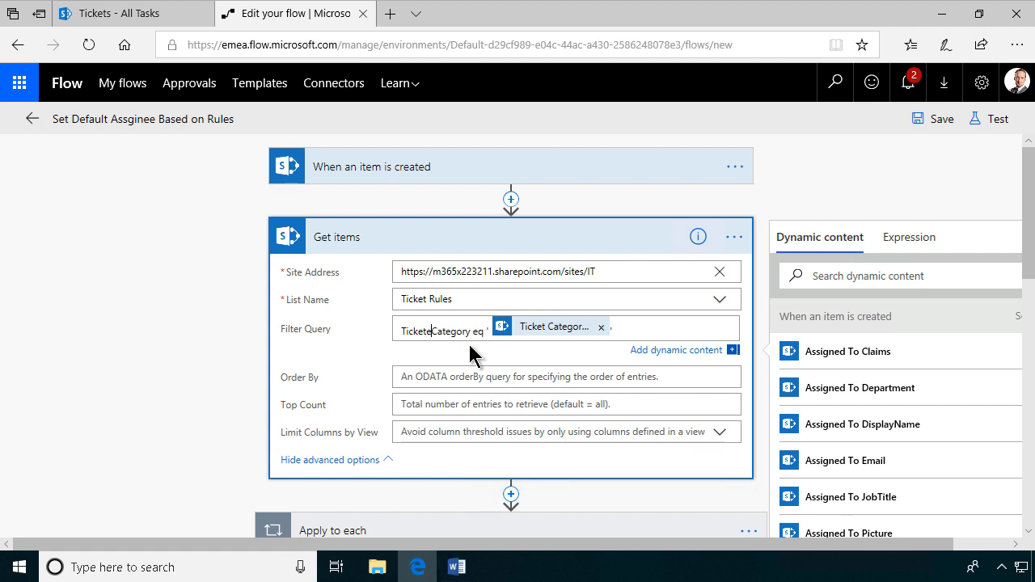
pyautogui.press('BackSpace')
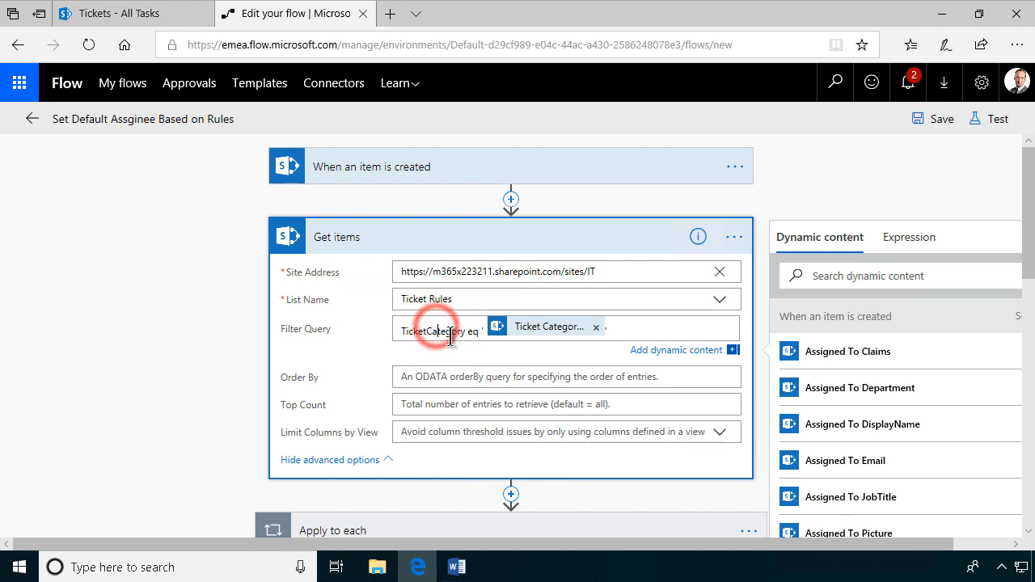
# Step: Save and test the flow using data from the previous failed run
pyautogui.click(990, 122)
pyautogui.click(795, 220)
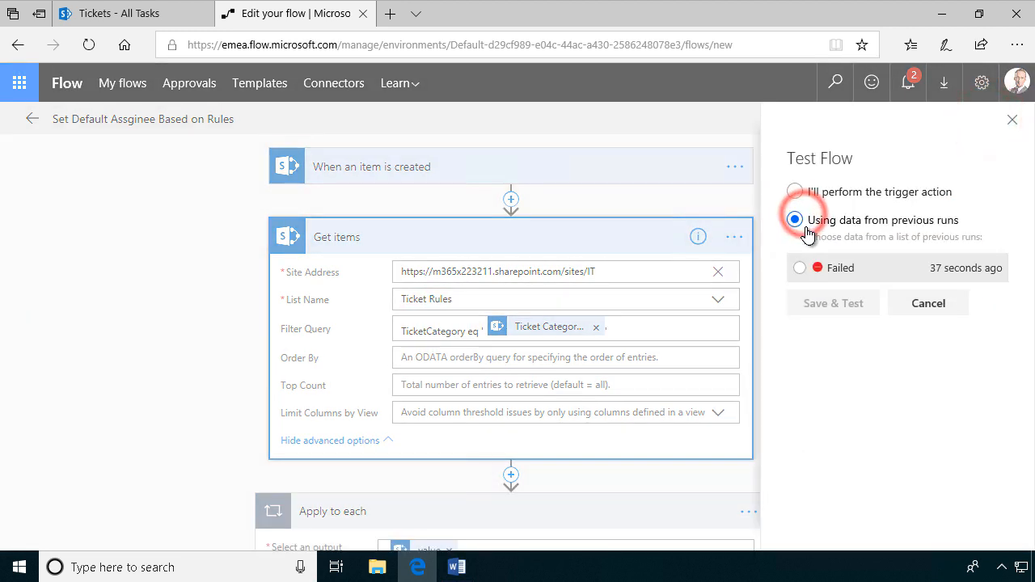
pyautogui.click(800, 268)
pyautogui.click(850, 305)
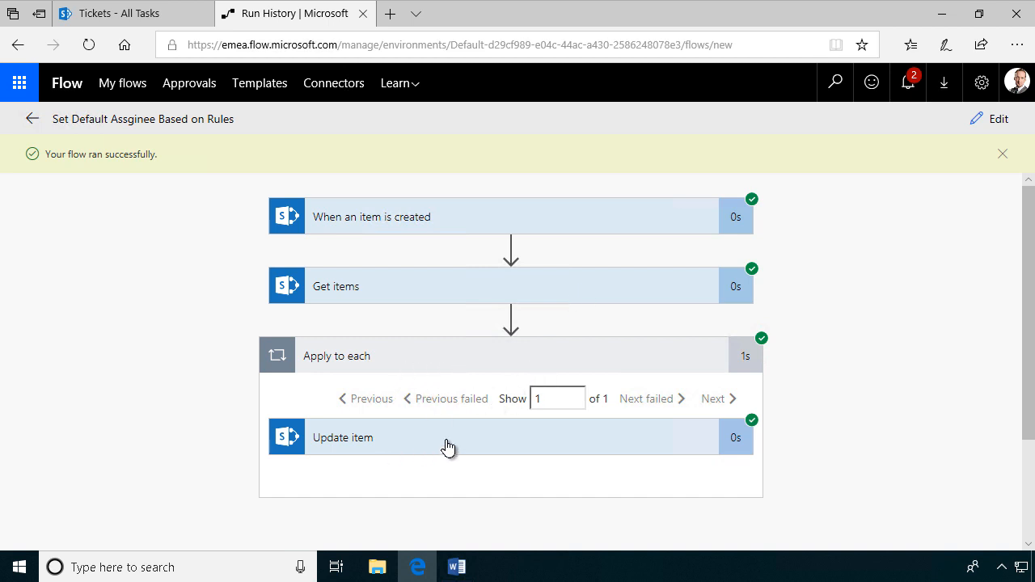
# Step: Check the Printer problem ticket's Assigned To value in the refreshed Tickets list against the Hardware item in Ticket Rules
pyautogui.click(134, 14)
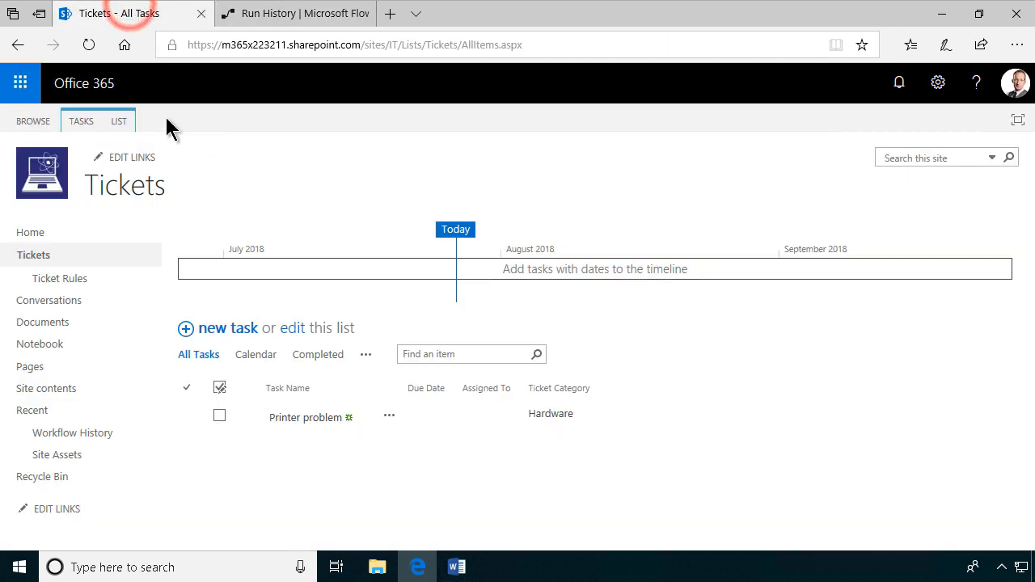
pyautogui.click(81, 45)
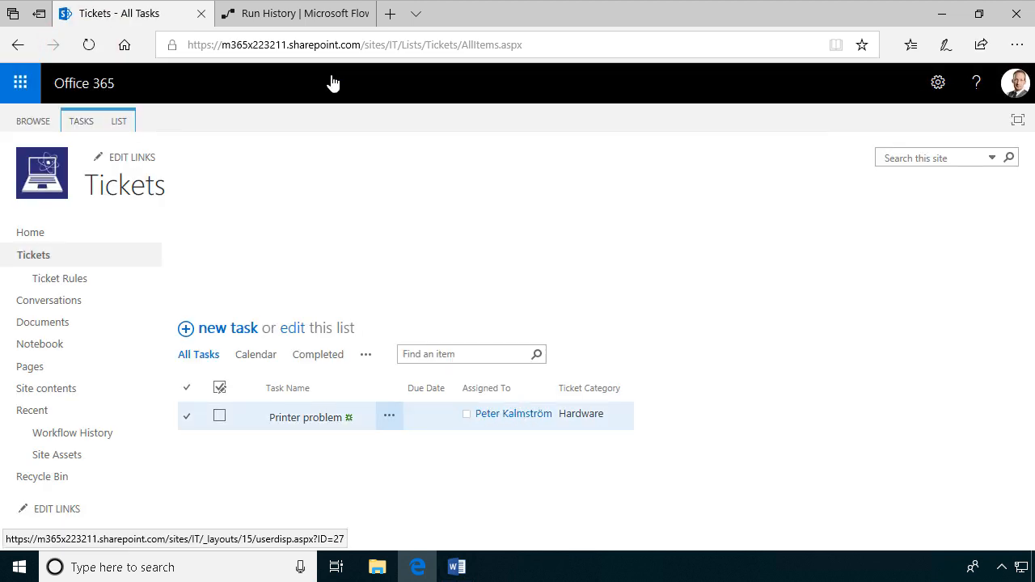
pyautogui.click(296, 14)
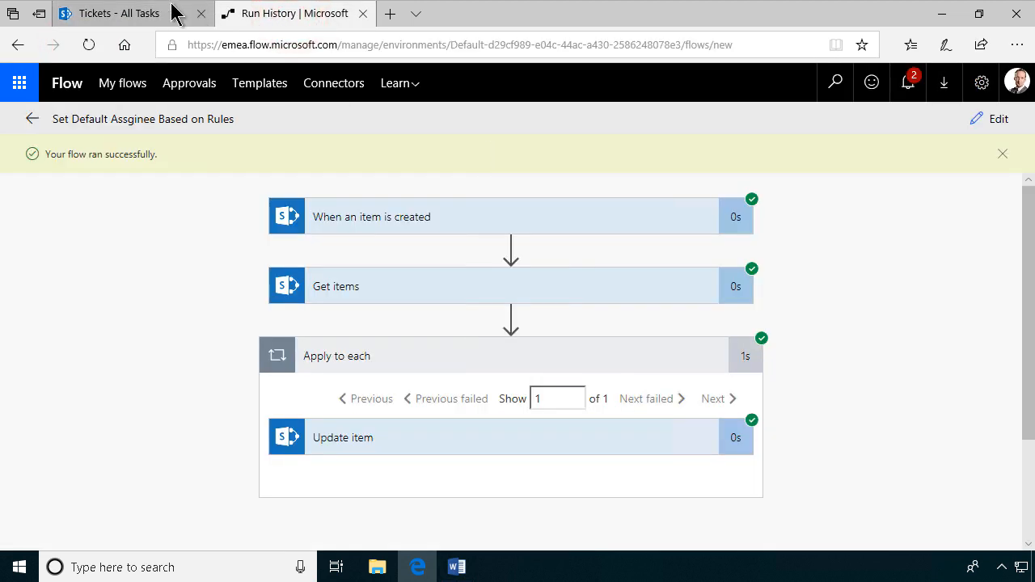
pyautogui.click(133, 14)
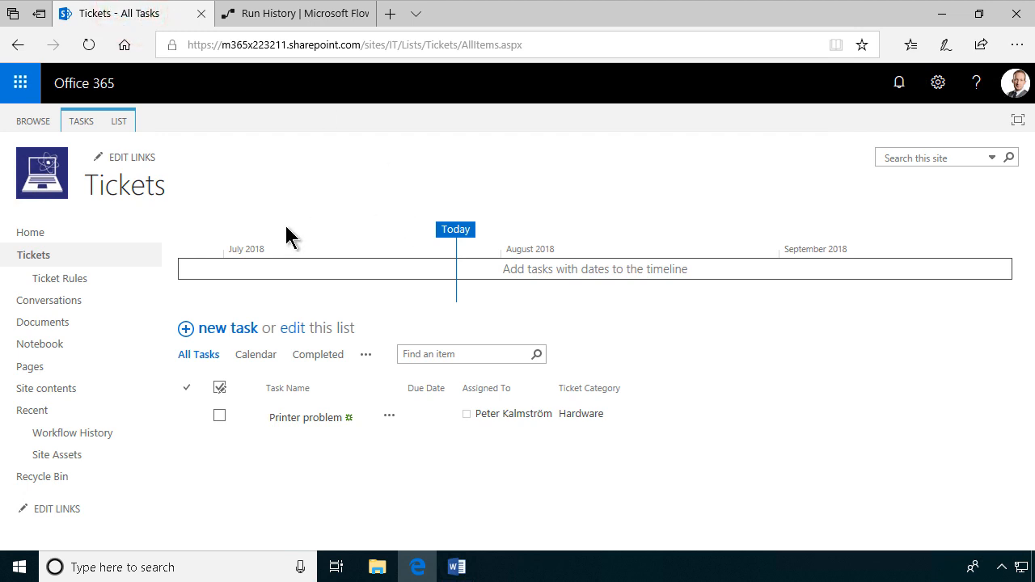
pyautogui.click(72, 280)
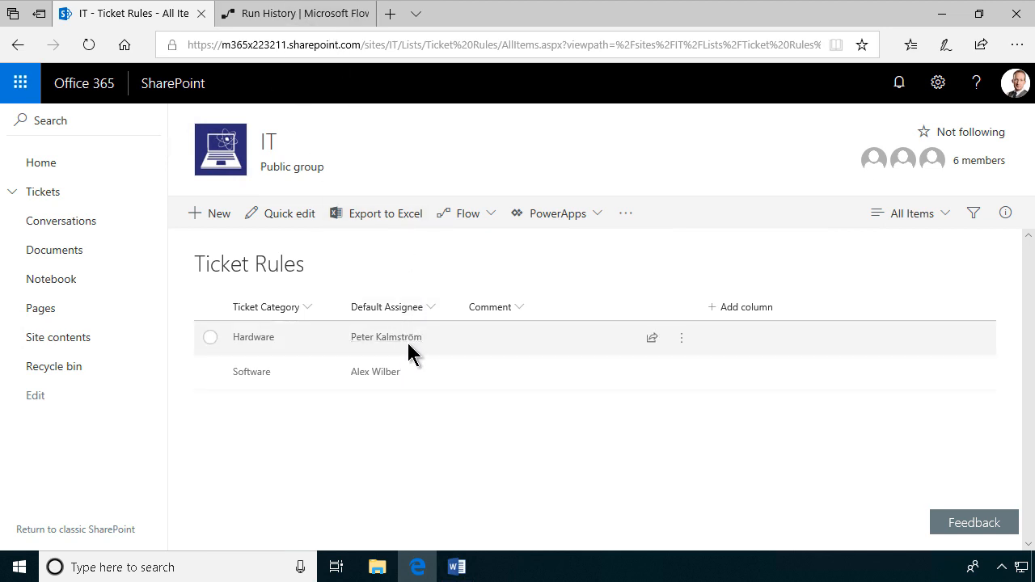
# Step: In the Tickets list settings, give the Assigned To column the description "Set automatically by flow based on Ticket Rules", save it and return to the list
pyautogui.click(13, 190)
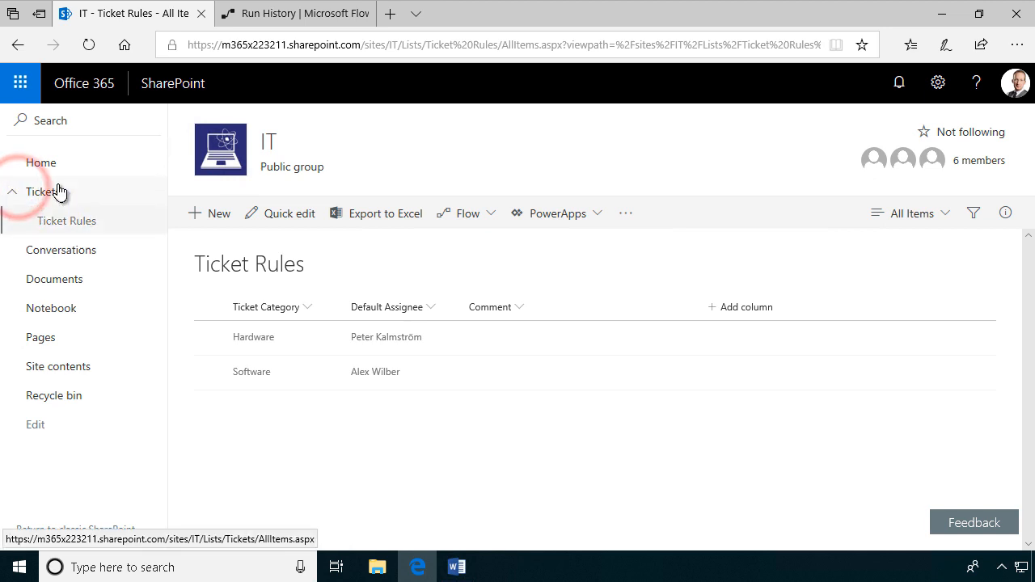
pyautogui.click(58, 193)
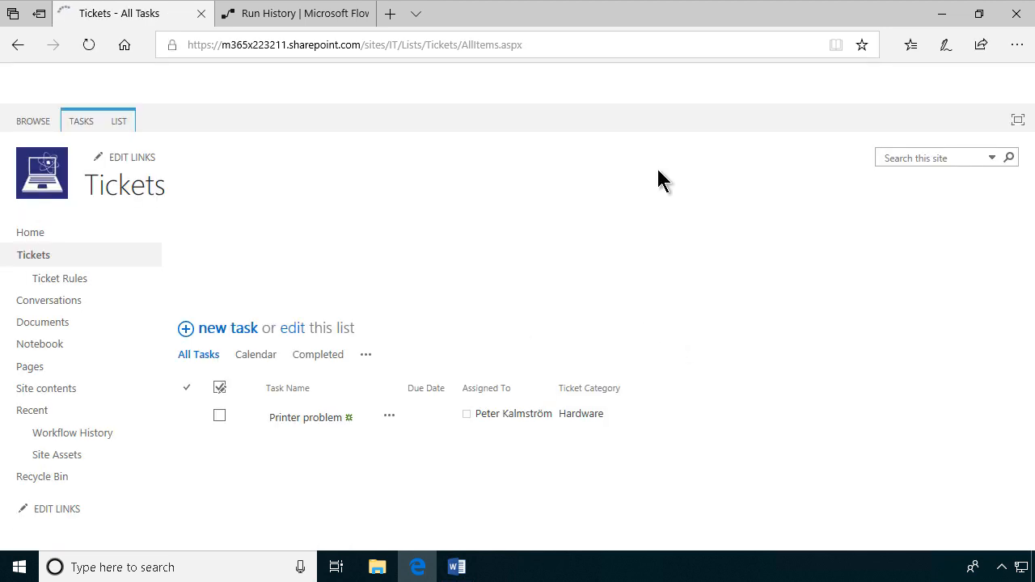
pyautogui.click(119, 121)
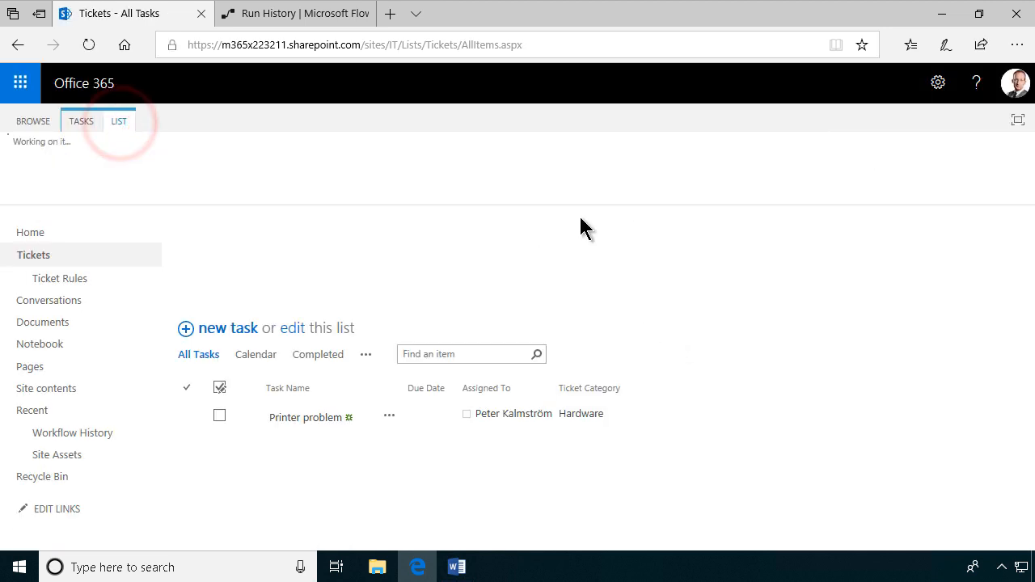
pyautogui.click(815, 164)
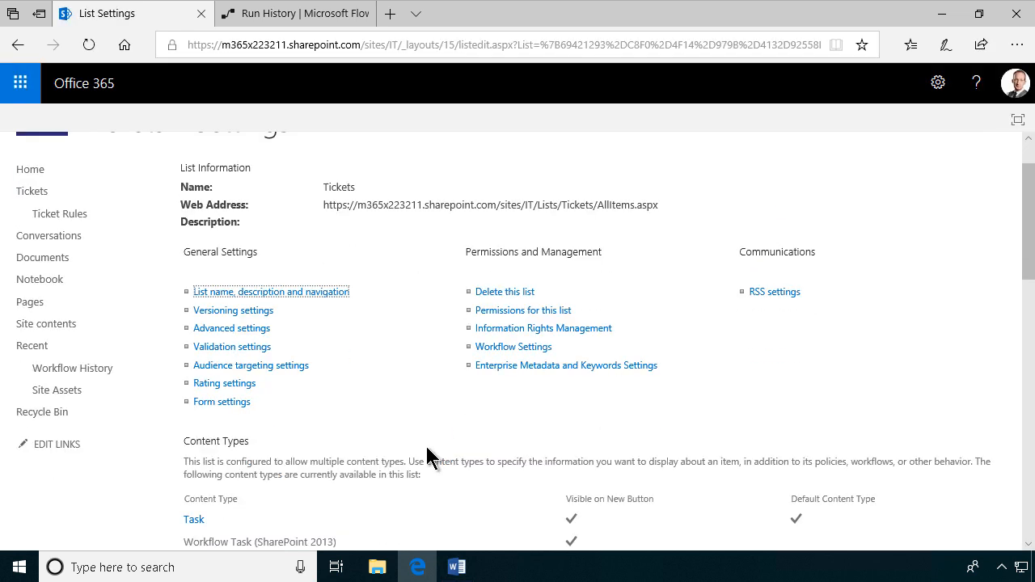
pyautogui.scroll(-5, 426, 444)
pyautogui.click(223, 339)
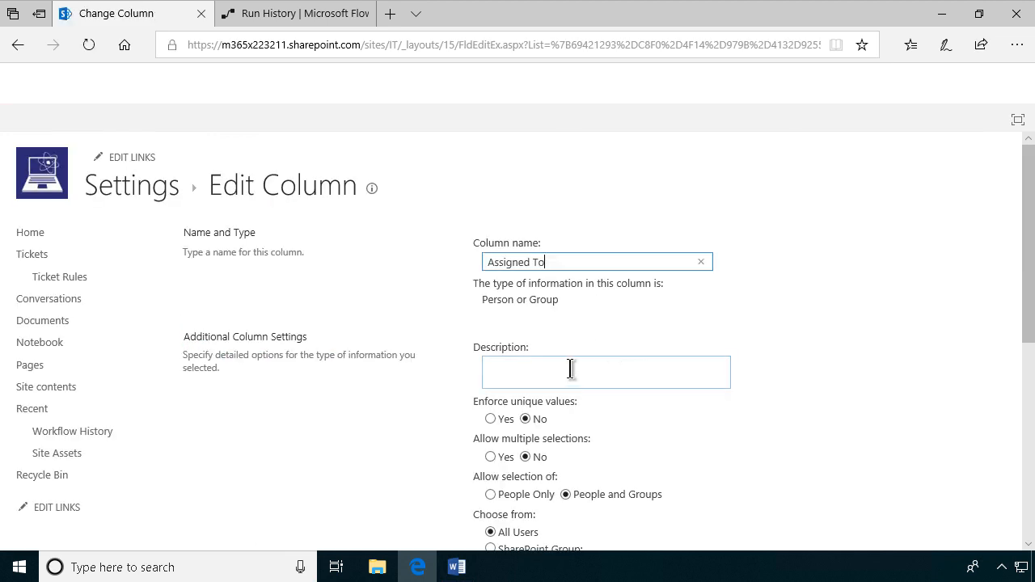
pyautogui.click(540, 379)
pyautogui.write('Se')
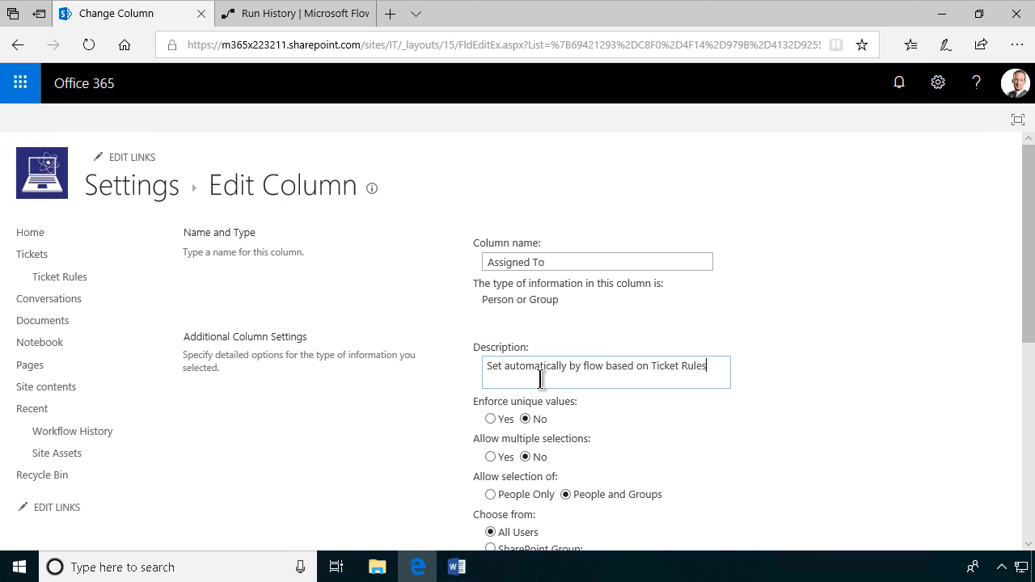
pyautogui.scroll(-5, 757, 455)
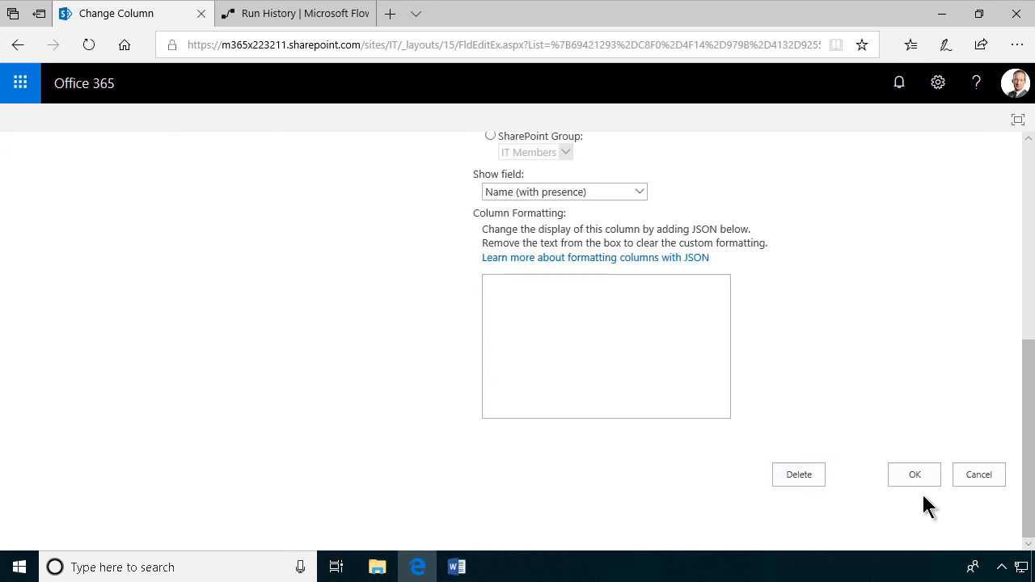
pyautogui.click(925, 474)
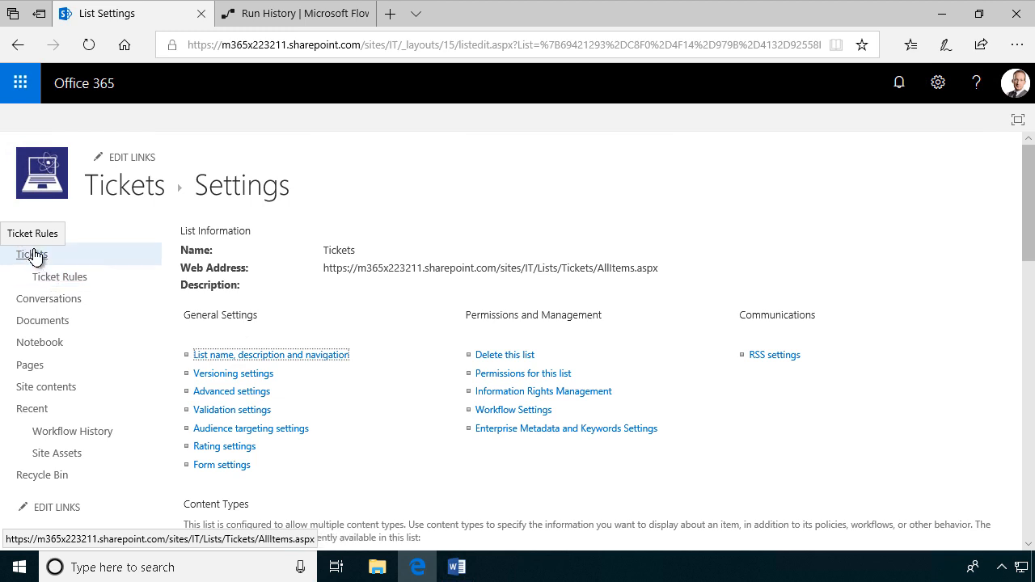
pyautogui.click(32, 254)
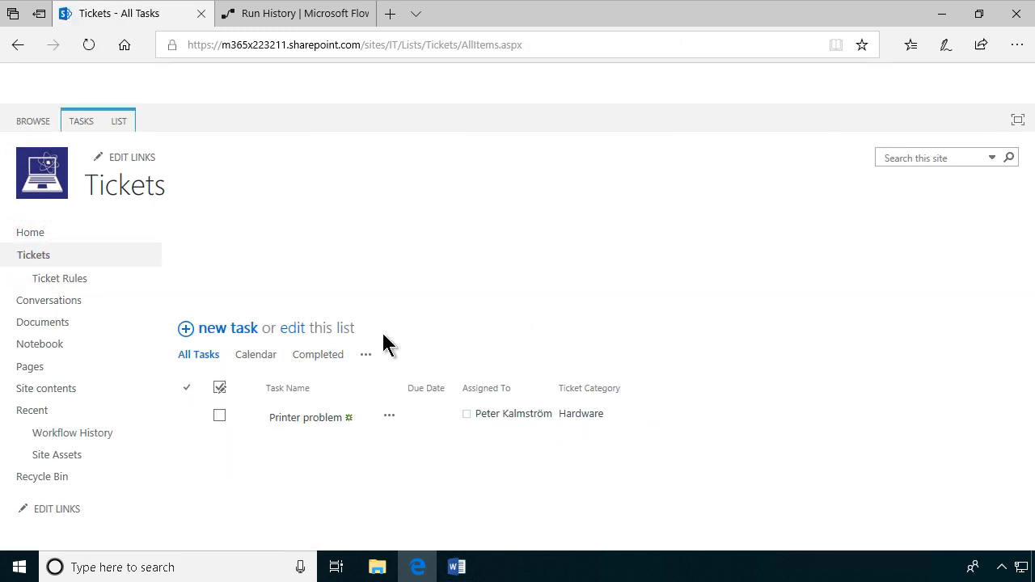